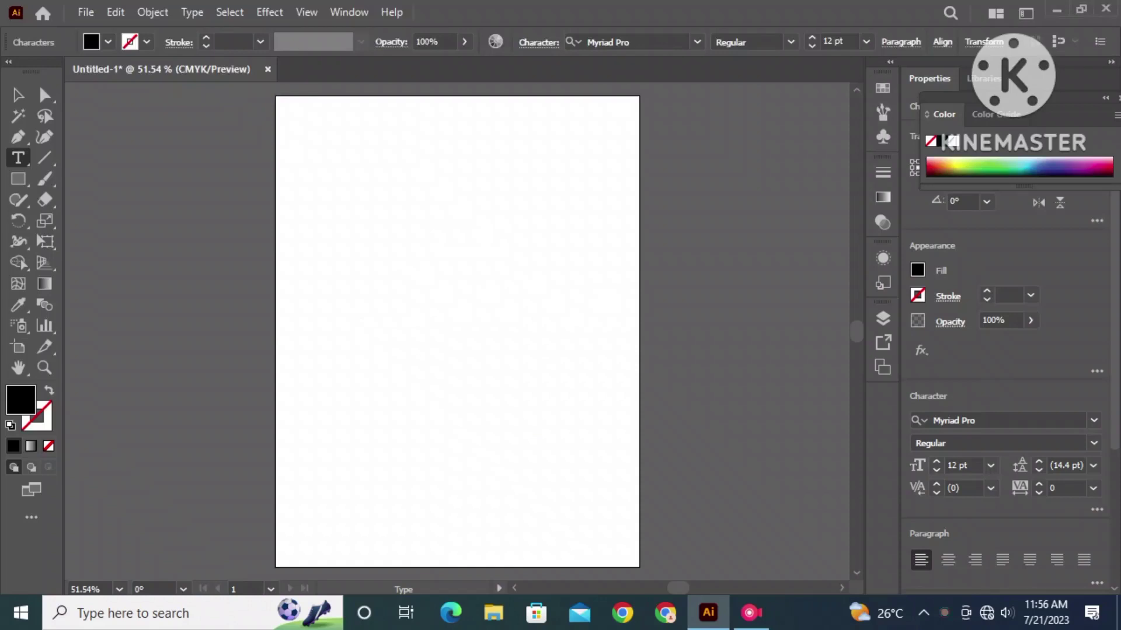
# Step: Type 'Abdullah' near the top middle and set it in 58 pt Lucida Calligraphy Italic
pyautogui.click(401, 275)
pyautogui.write('Abdullah')
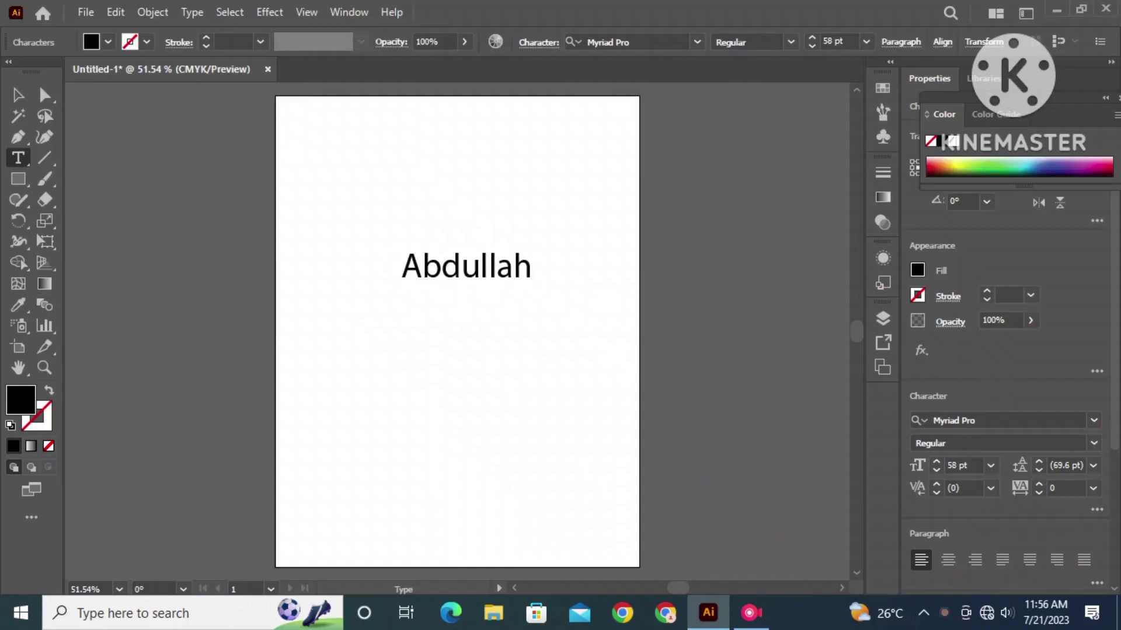
pyautogui.hotkey('ctrl', 'a')
pyautogui.scroll(-3, 1022, 240)
pyautogui.click(992, 227)
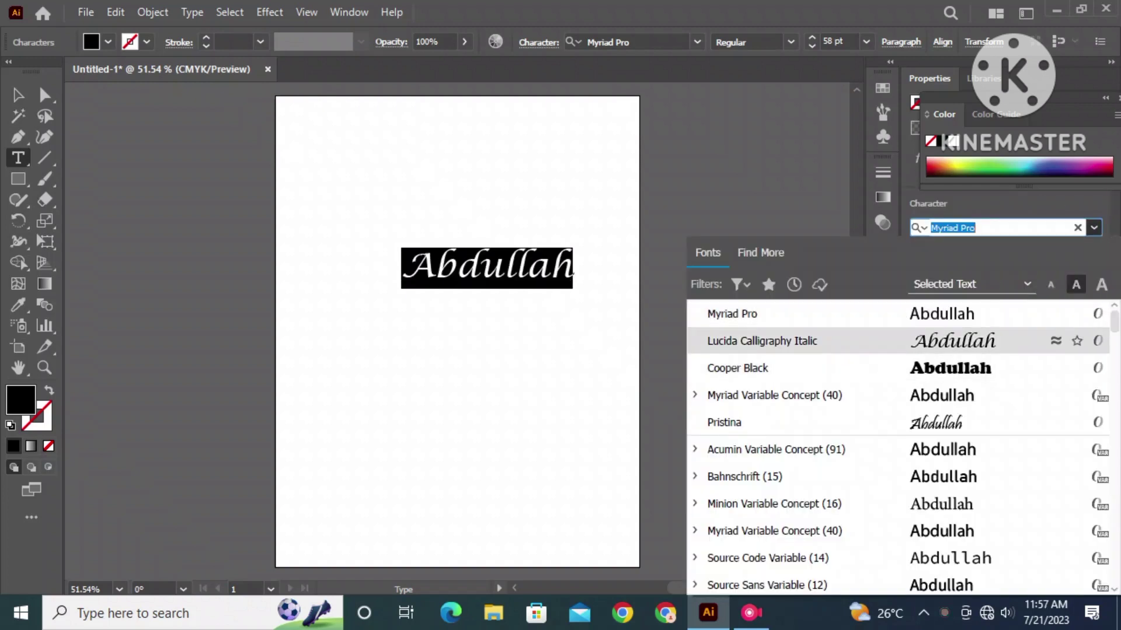
pyautogui.press('Return')
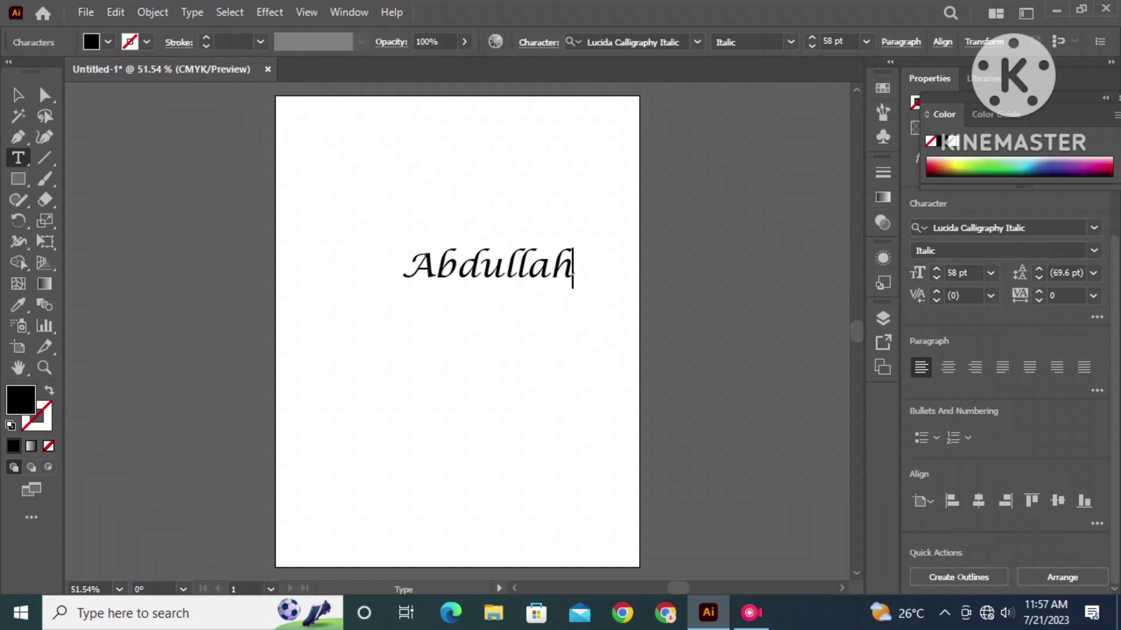
# Step: Delete an accidentally created placeholder text object
pyautogui.rightClick(527, 271)
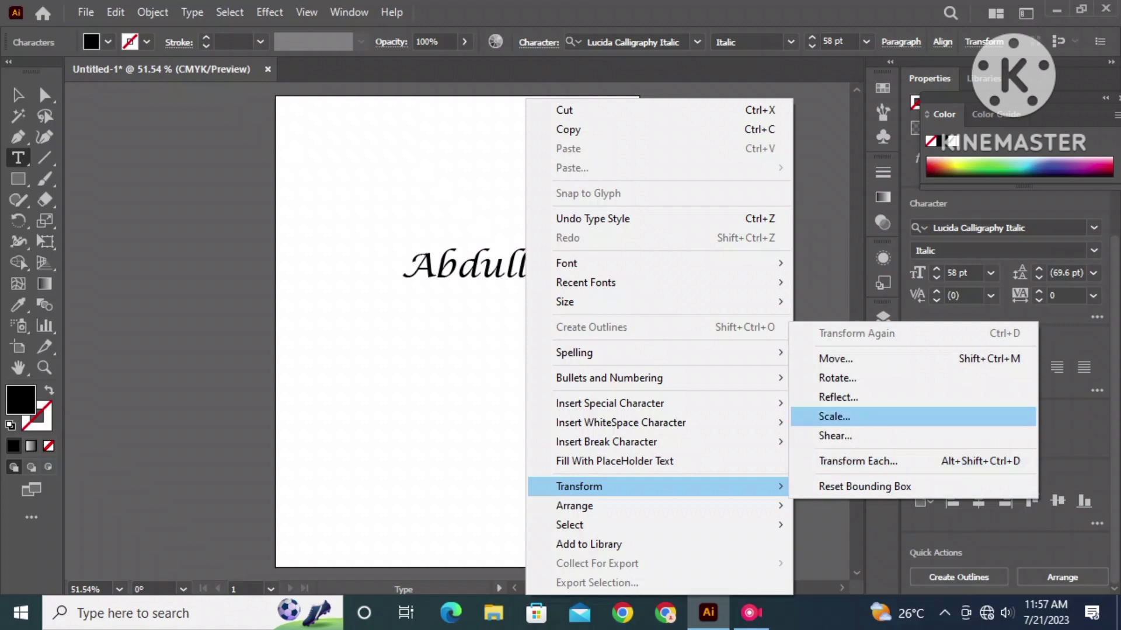
pyautogui.rightClick(456, 208)
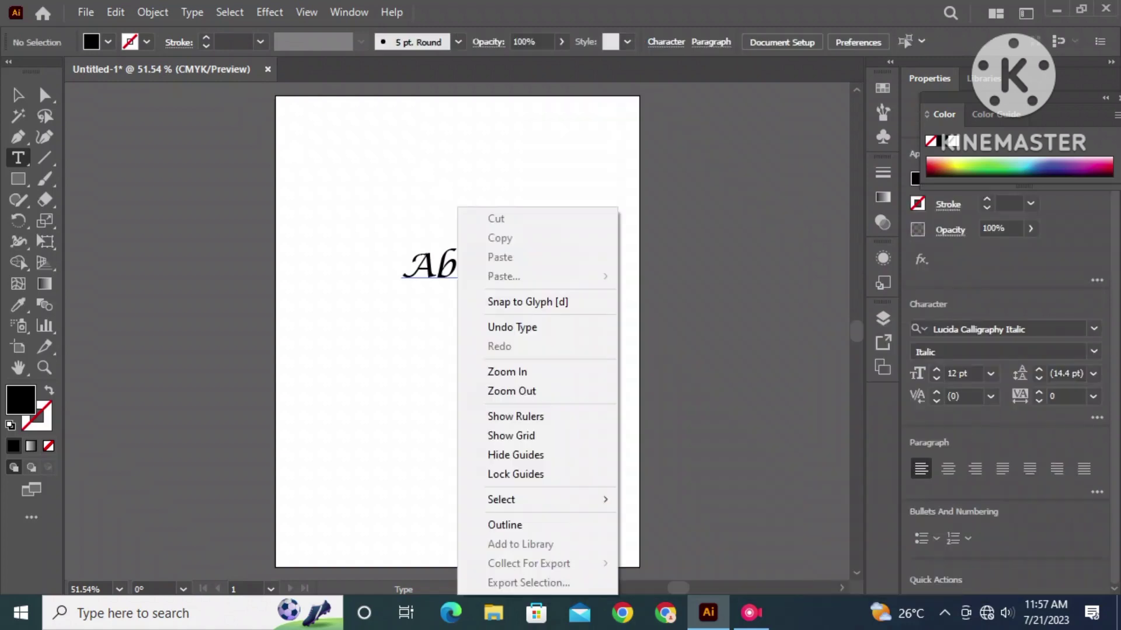
pyautogui.click(590, 261)
pyautogui.press('Delete')
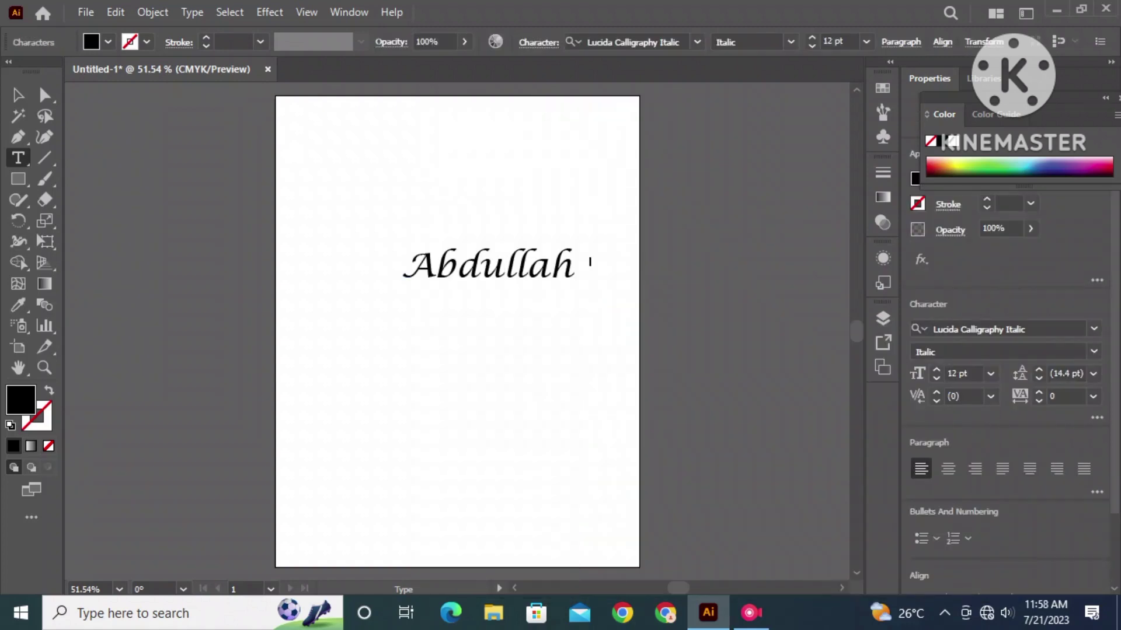
# Step: Shear the Abdullah text -8° on the vertical axis so it rises to the right
pyautogui.rightClick(480, 269)
pyautogui.moveTo(539, 486)
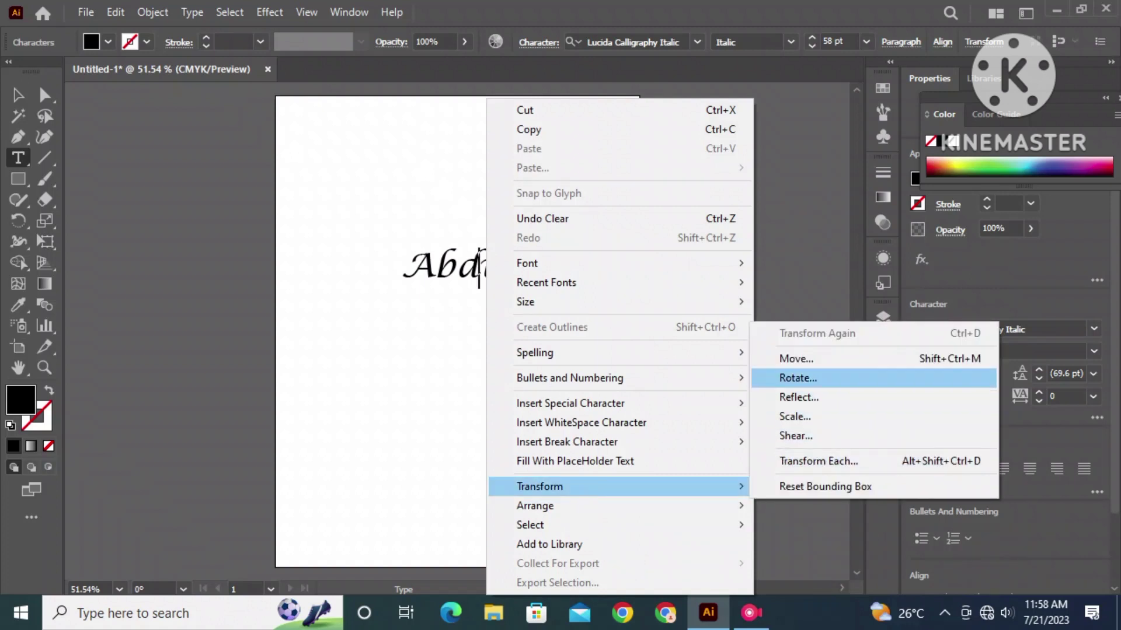
pyautogui.click(796, 436)
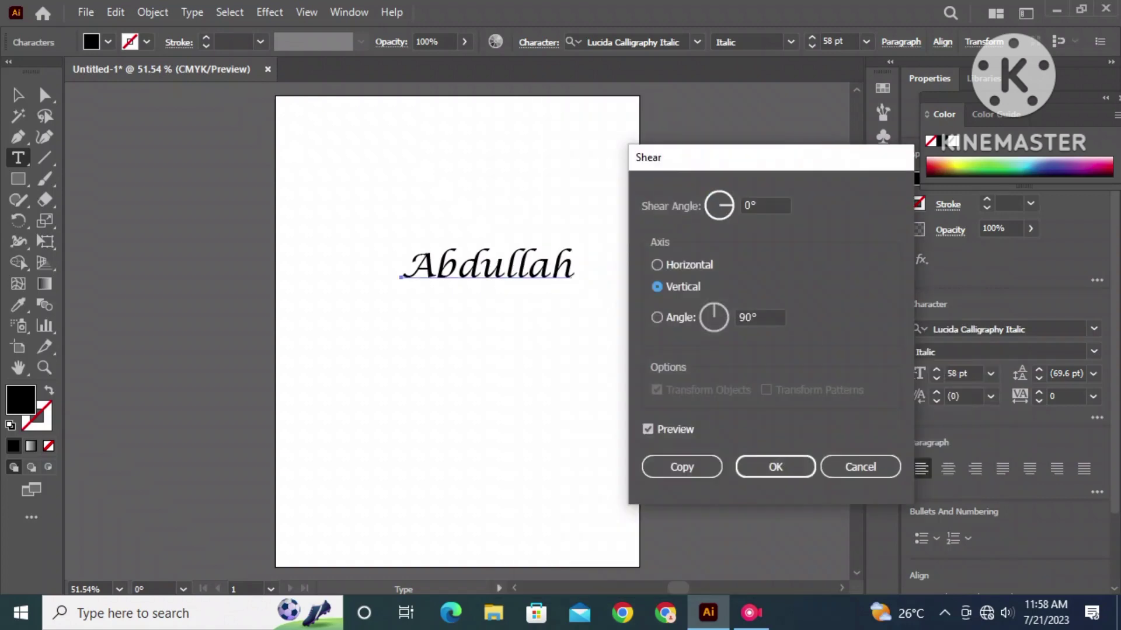
pyautogui.click(860, 467)
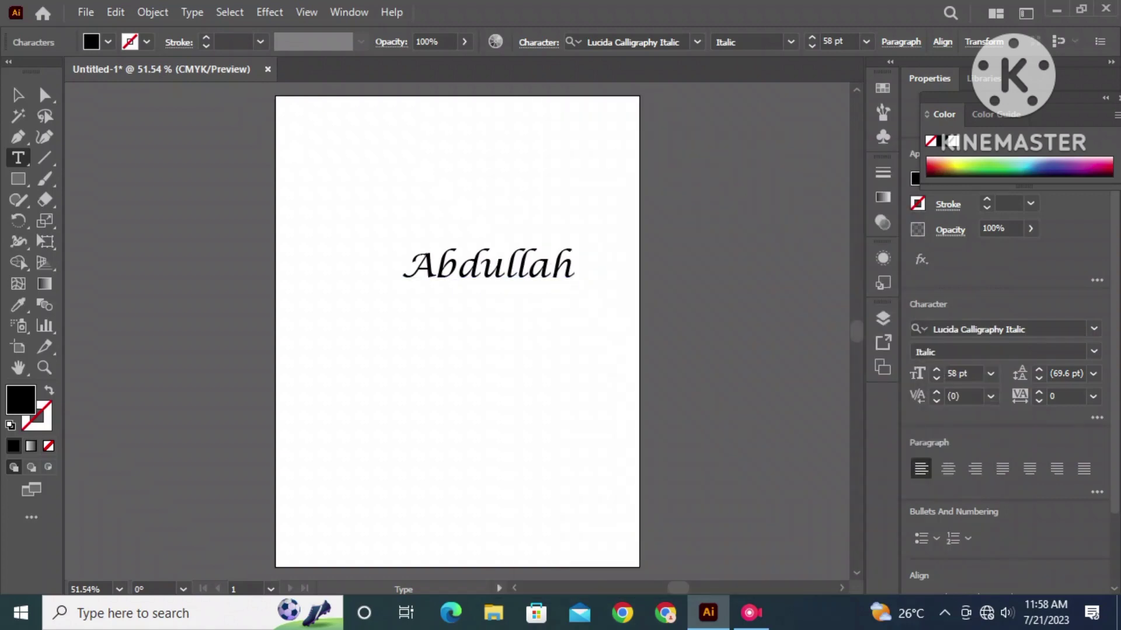
pyautogui.rightClick(479, 269)
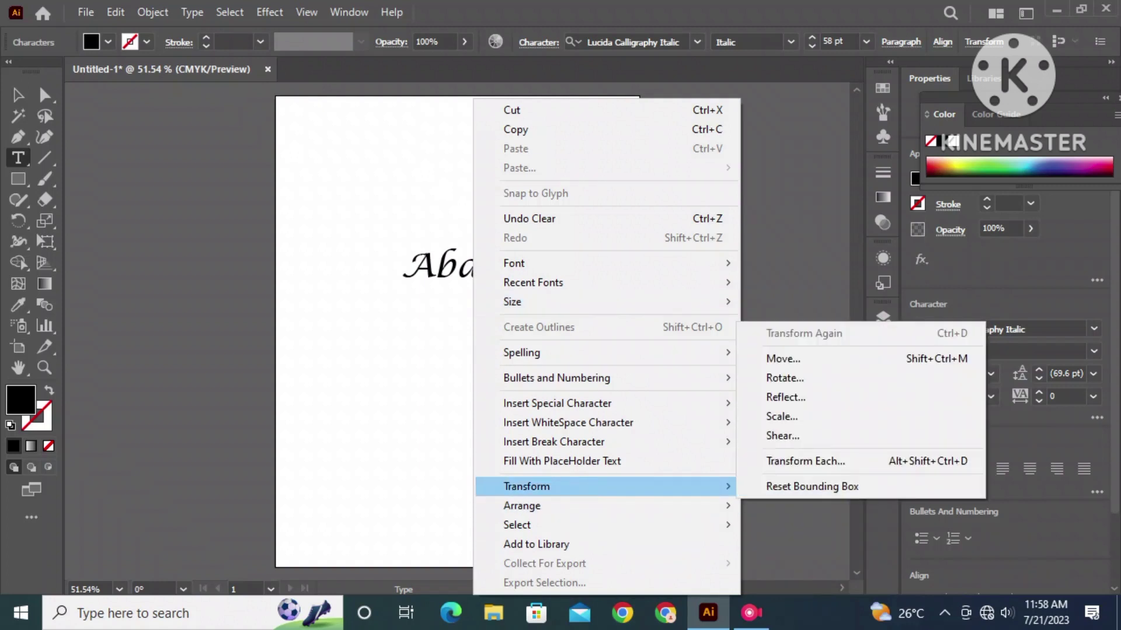
pyautogui.click(782, 436)
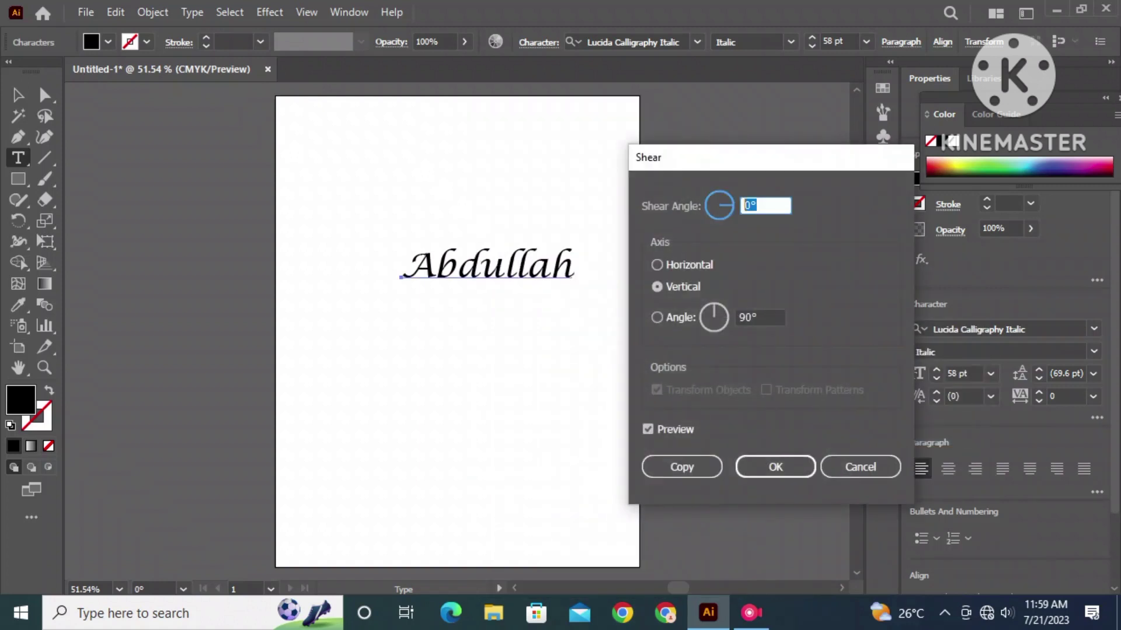
pyautogui.press('Down')
pyautogui.press('Down')
pyautogui.press('Down')
pyautogui.press('Down')
pyautogui.press('Down')
pyautogui.press('Down')
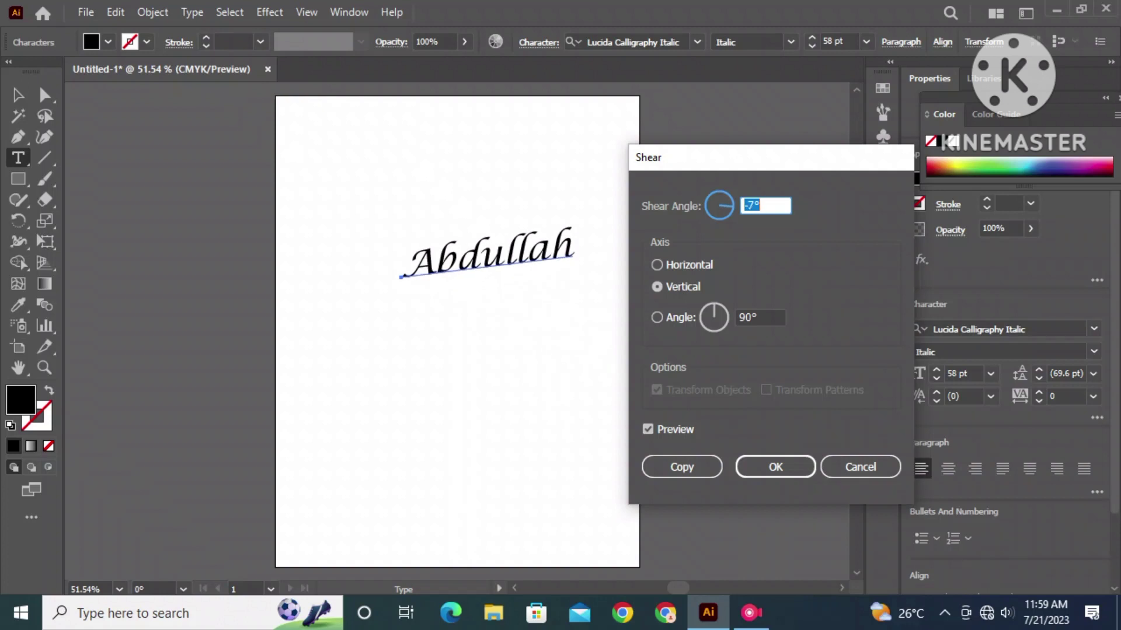
pyautogui.press('Down')
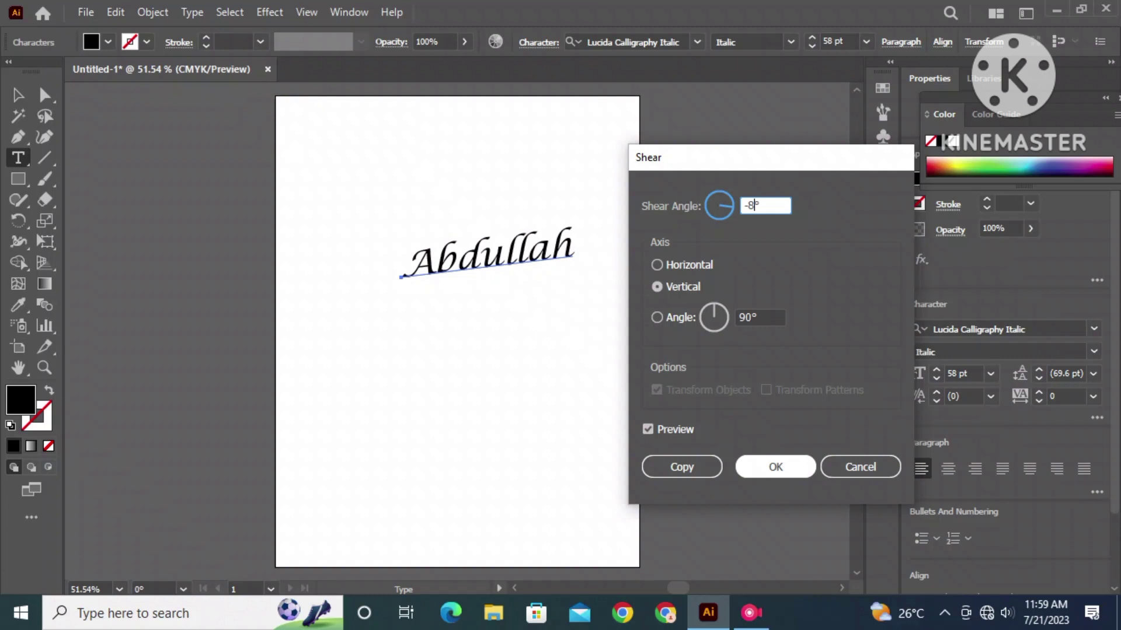
pyautogui.press('Return')
# Step: Give the Abdullah text a dark fill of hex 1f2730
pyautogui.press('v')
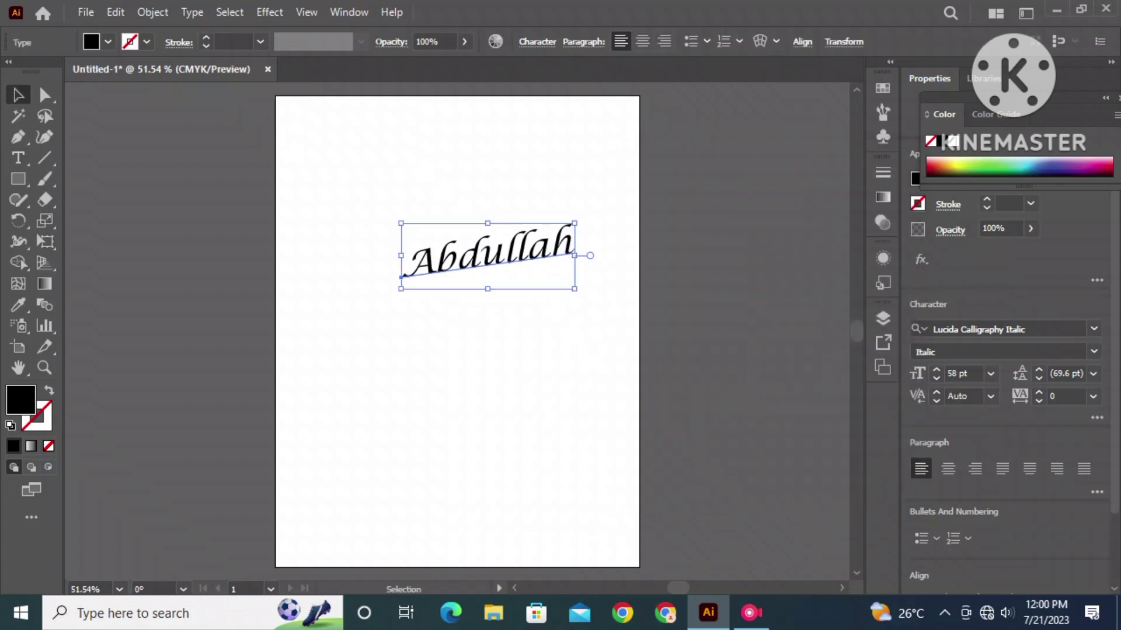
pyautogui.doubleClick(20, 400)
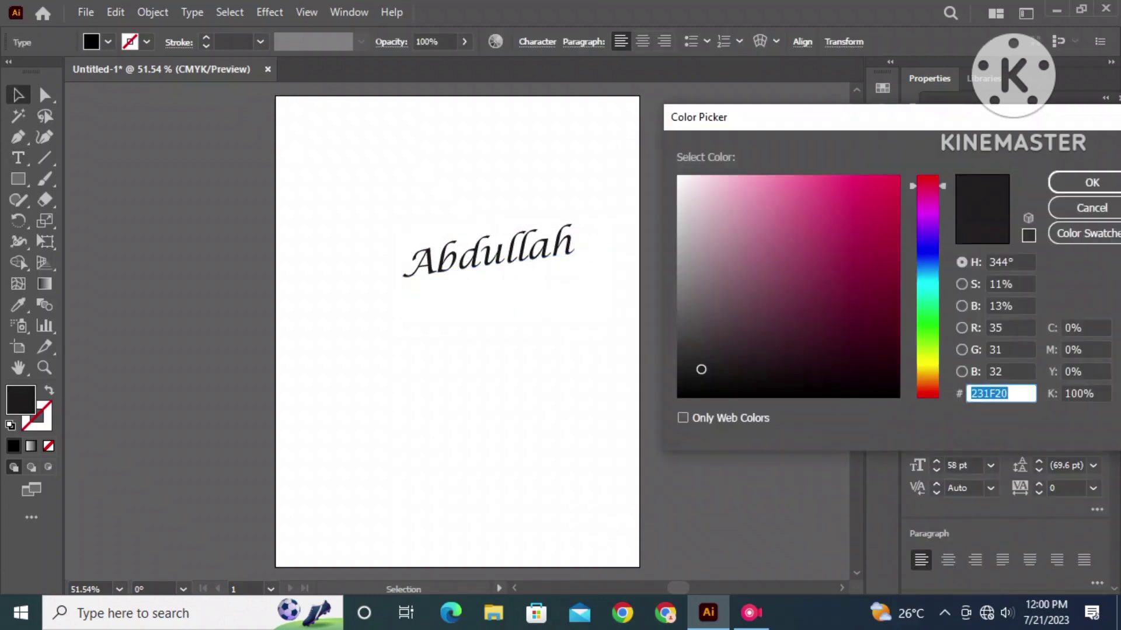
pyautogui.write('1')
pyautogui.write('f2730')
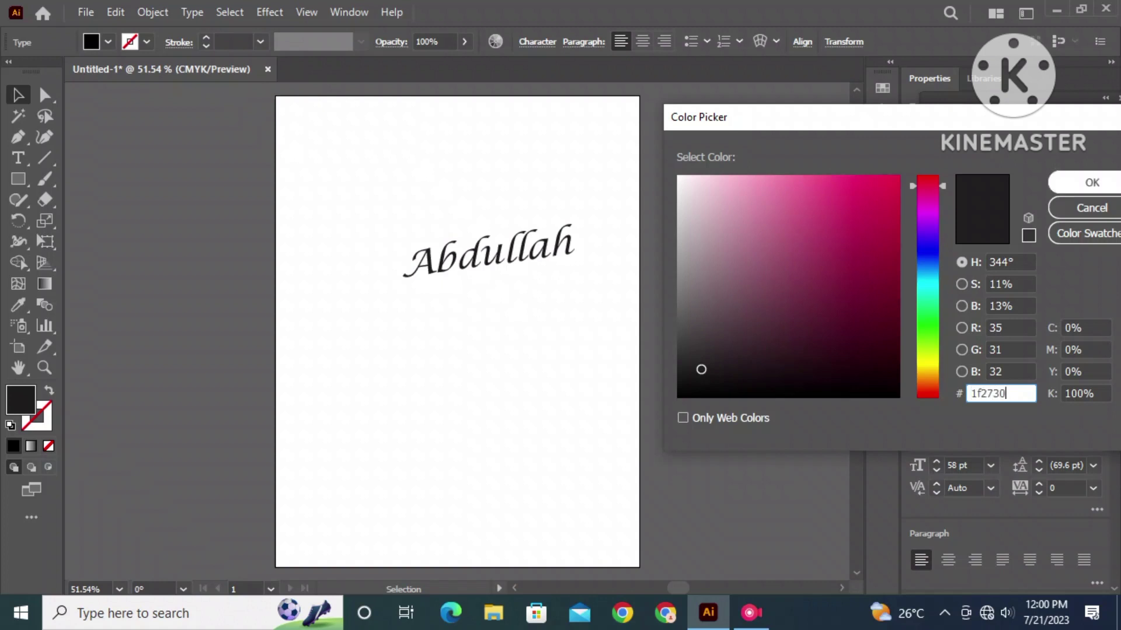
pyautogui.press('Return')
pyautogui.hotkey('ctrl', 'shift', 'a')
# Step: Fill all the Abdullah letters with red hex ce4f32
pyautogui.press('p')
pyautogui.press('t')
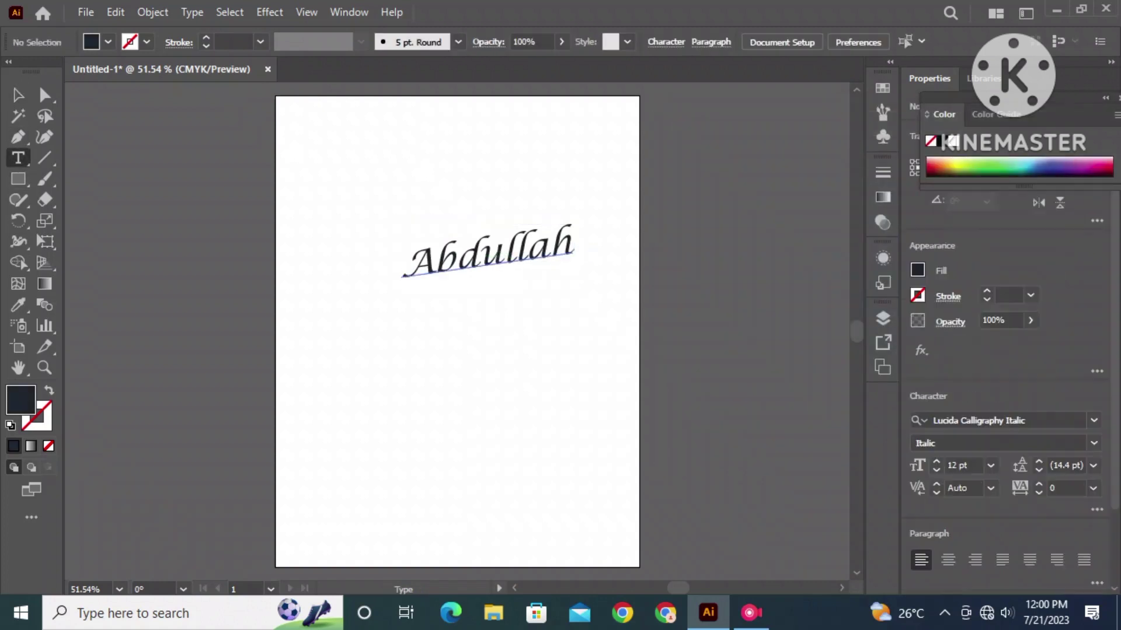
pyautogui.hotkey('ctrl', 'a')
pyautogui.press('Escape')
pyautogui.press('End')
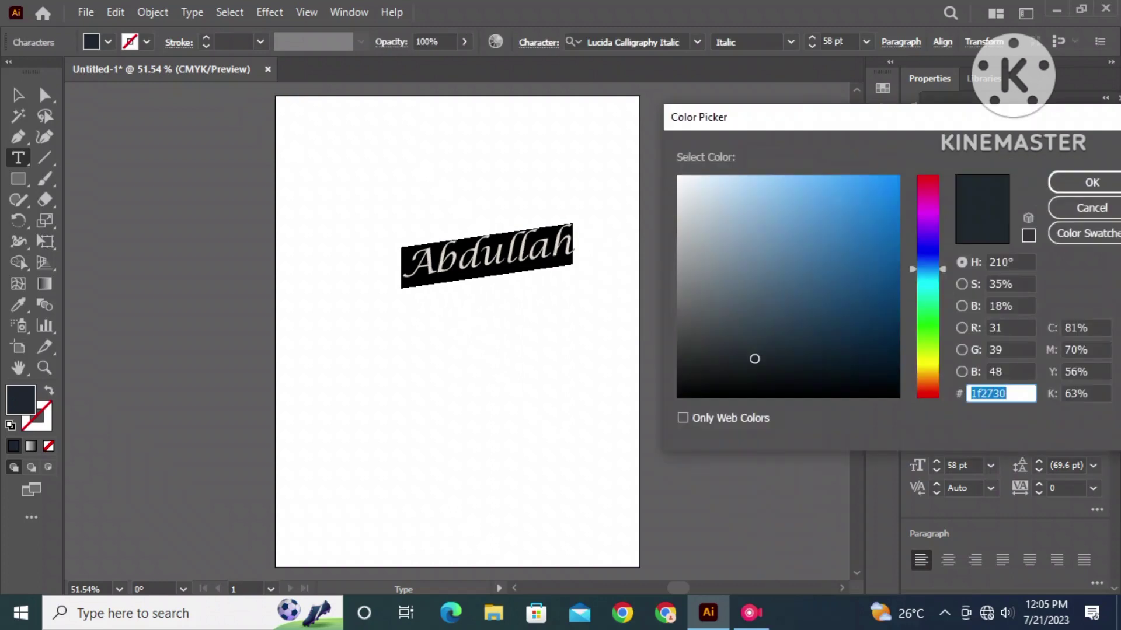
pyautogui.write('ce4f')
pyautogui.write('32')
pyautogui.press('Return')
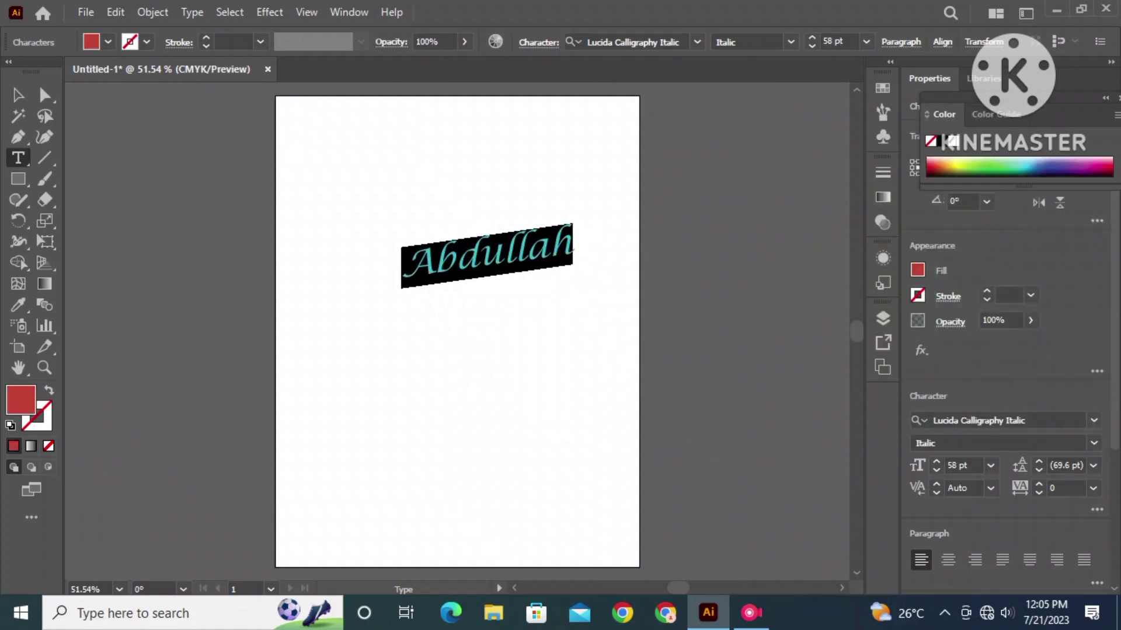
pyautogui.press('Escape')
pyautogui.hotkey('ctrl', 'shift', 'a')
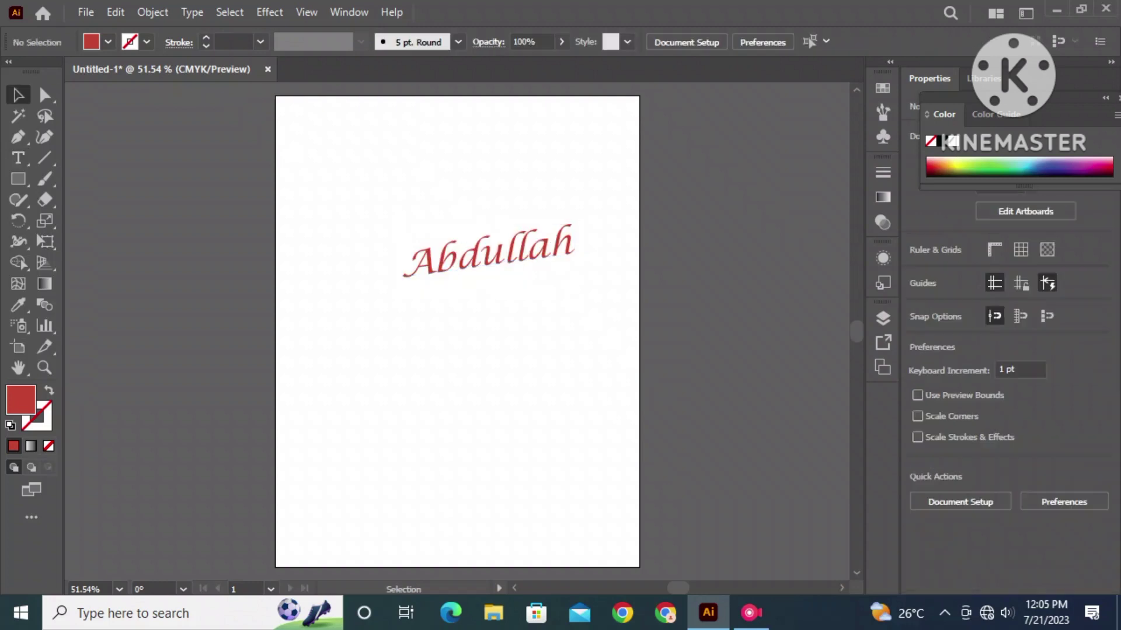
# Step: Reselect every letter and re-enter the fill as hex CE4F32 crimson
pyautogui.hotkey('ctrl', 'a')
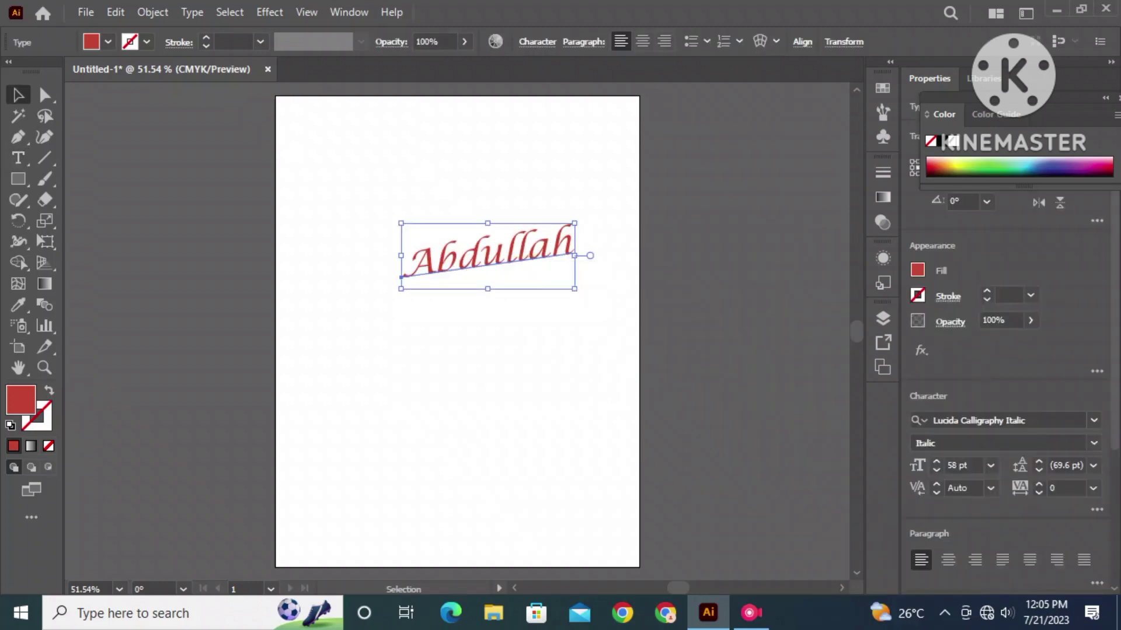
pyautogui.press('Return')
pyautogui.hotkey('ctrl', 'a')
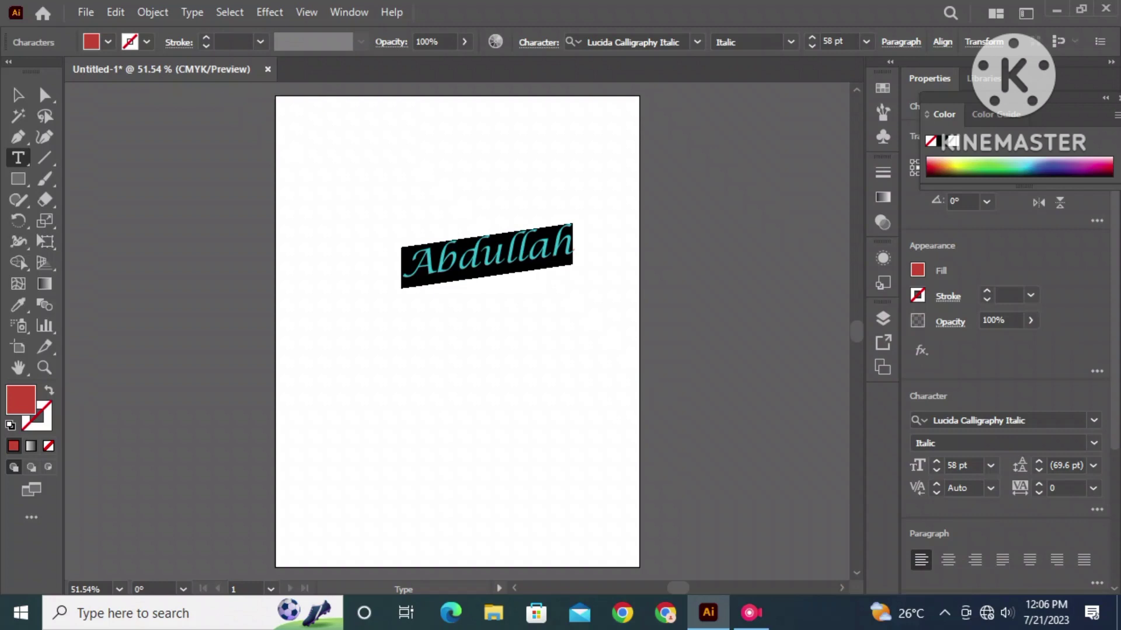
pyautogui.doubleClick(21, 400)
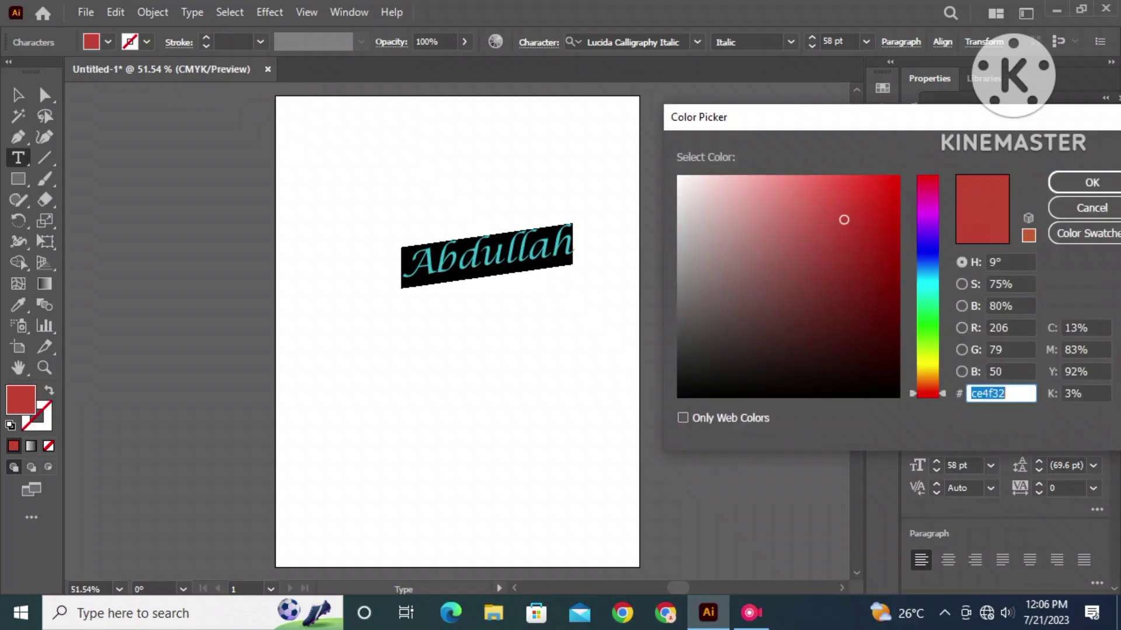
pyautogui.write('CE')
pyautogui.write('4F')
pyautogui.write('32')
pyautogui.press('Return')
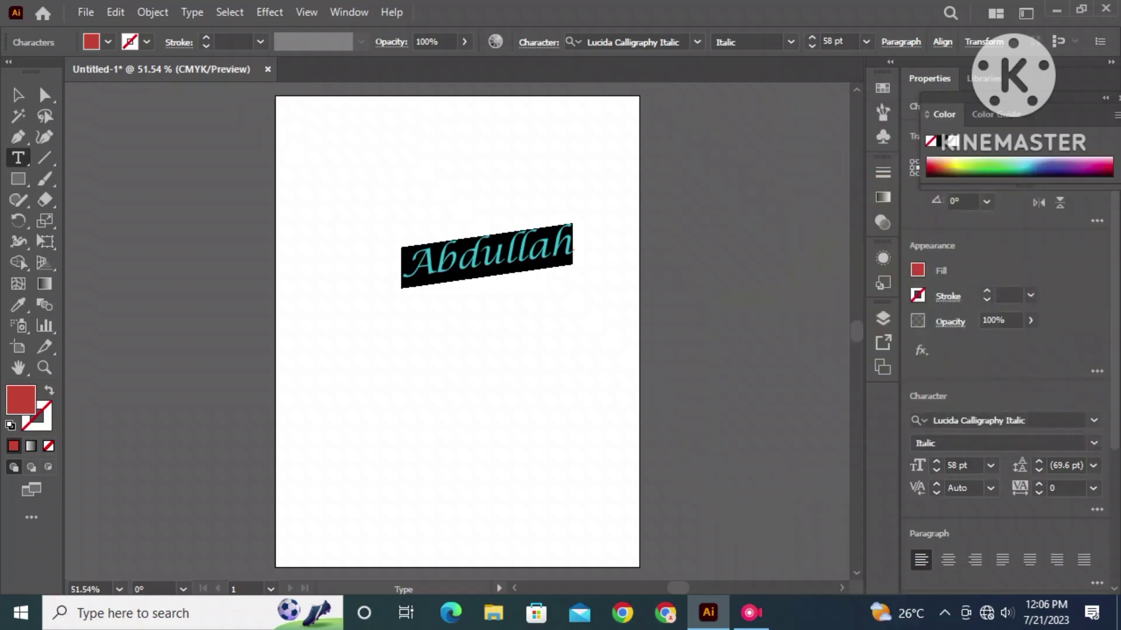
# Step: Give all the Abdullah letters a black stroke, then reselect the text object
pyautogui.press('Escape')
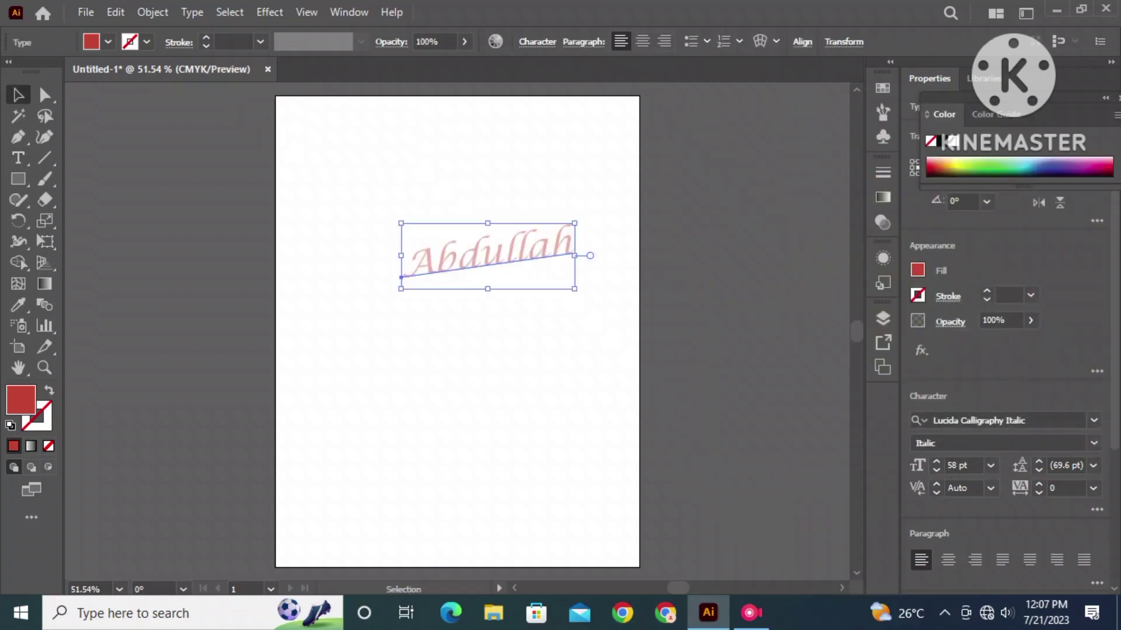
pyautogui.press('Return')
pyautogui.hotkey('ctrl', 'a')
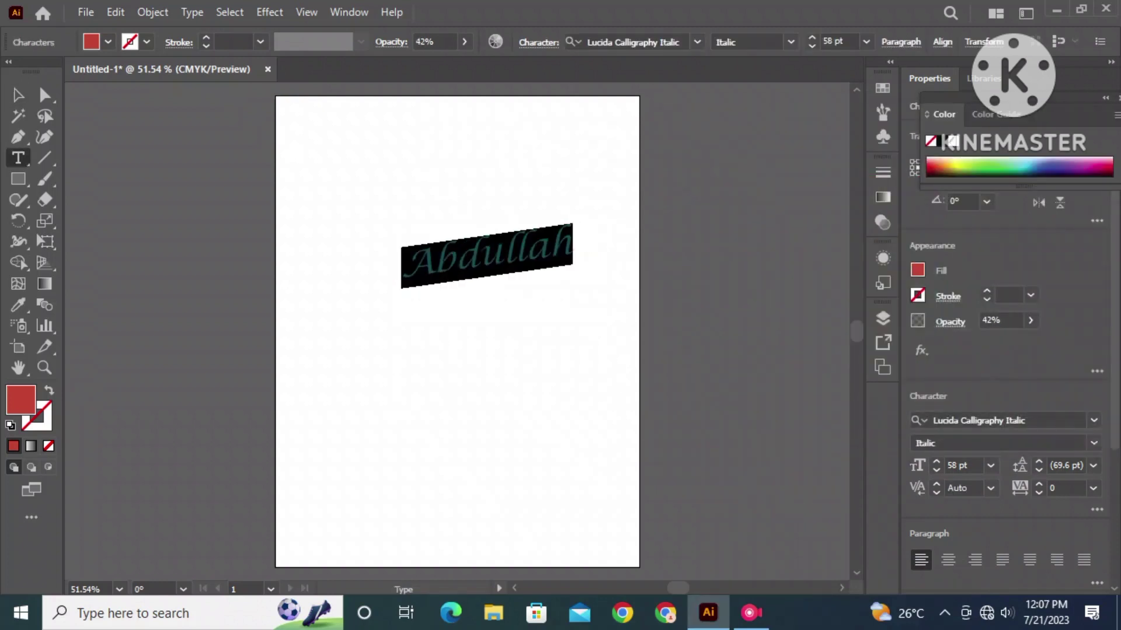
pyautogui.doubleClick(44, 423)
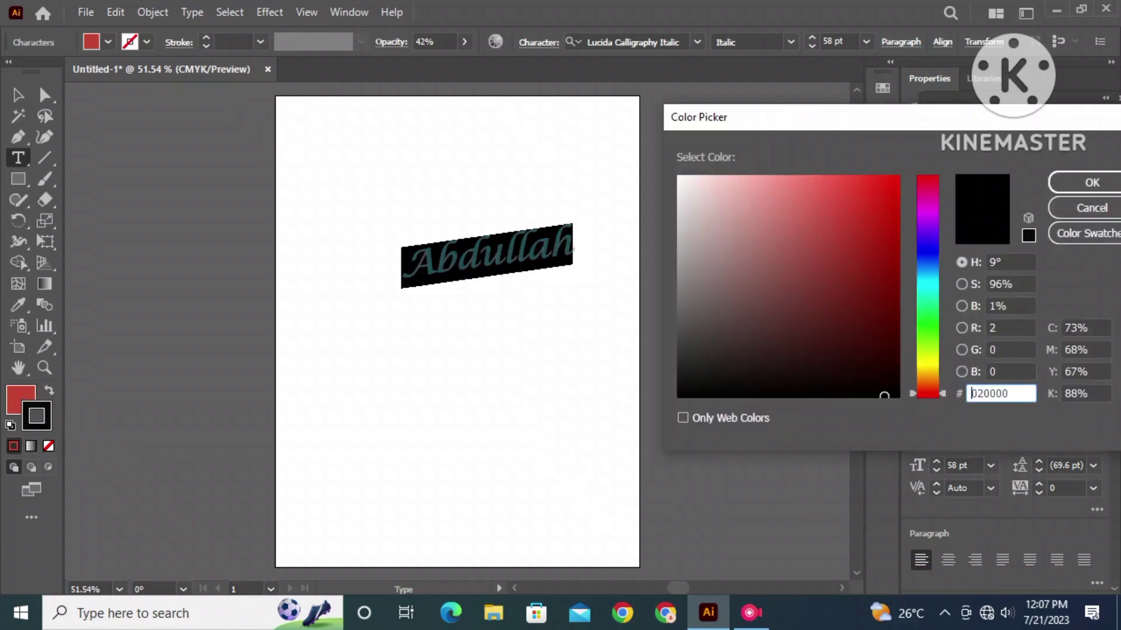
pyautogui.press('Escape')
pyautogui.press('Escape')
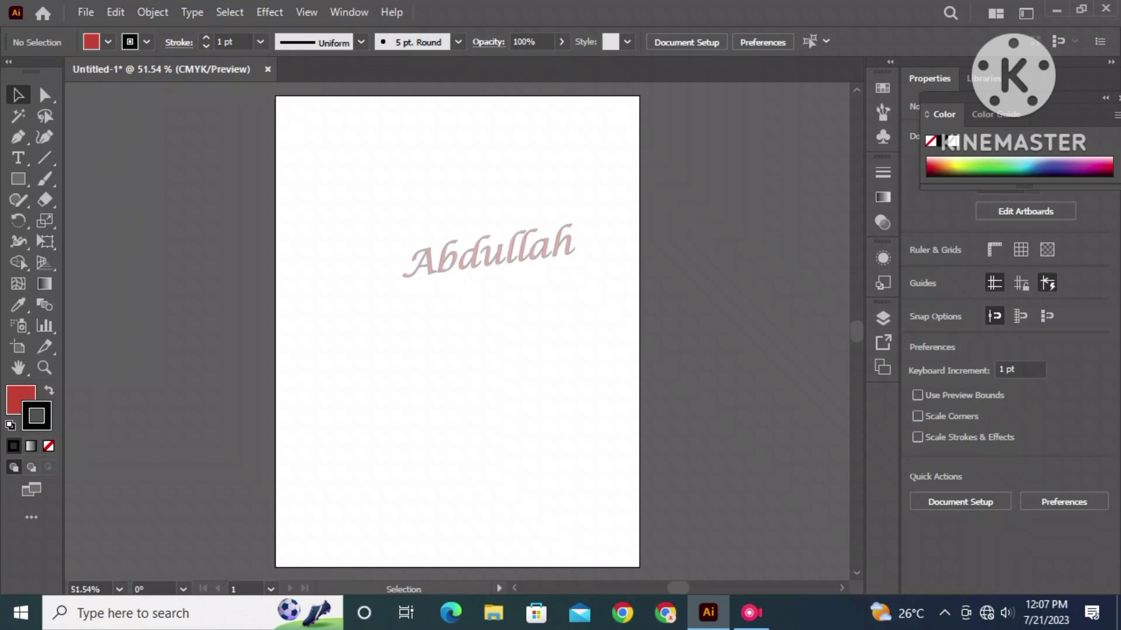
pyautogui.hotkey('ctrl', 'a')
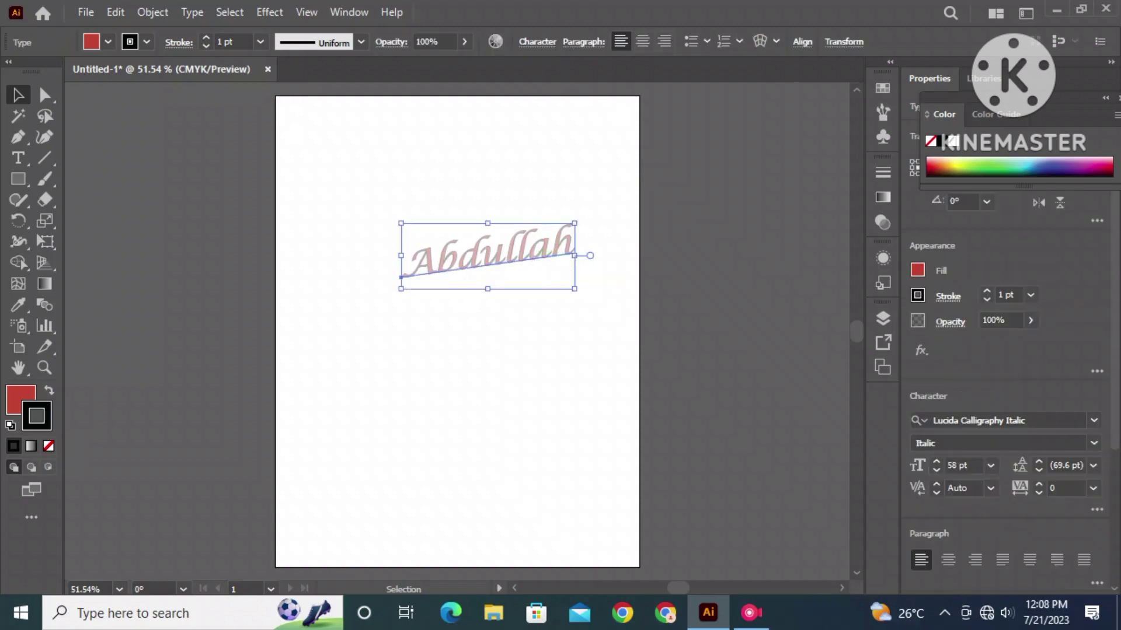
# Step: Set the Abdullah stroke colour to dark charcoal hex 1F2726
pyautogui.doubleClick(36, 415)
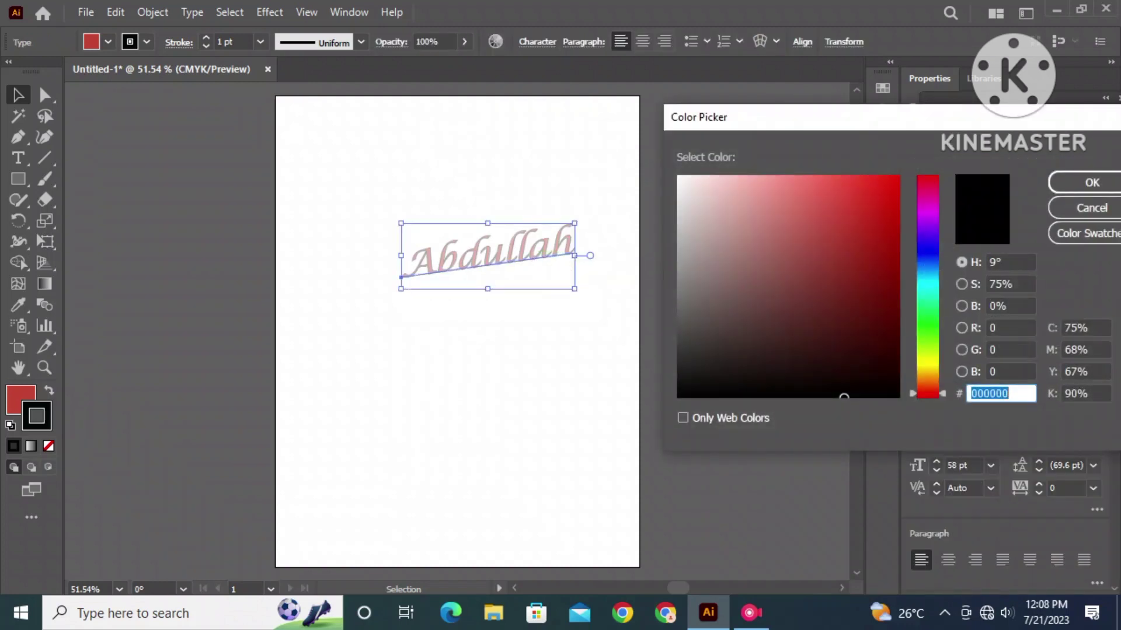
pyautogui.write('1')
pyautogui.write('5')
pyautogui.press('BackSpace')
pyautogui.write('F')
pyautogui.write('272')
pyautogui.write('6')
pyautogui.click(1091, 182)
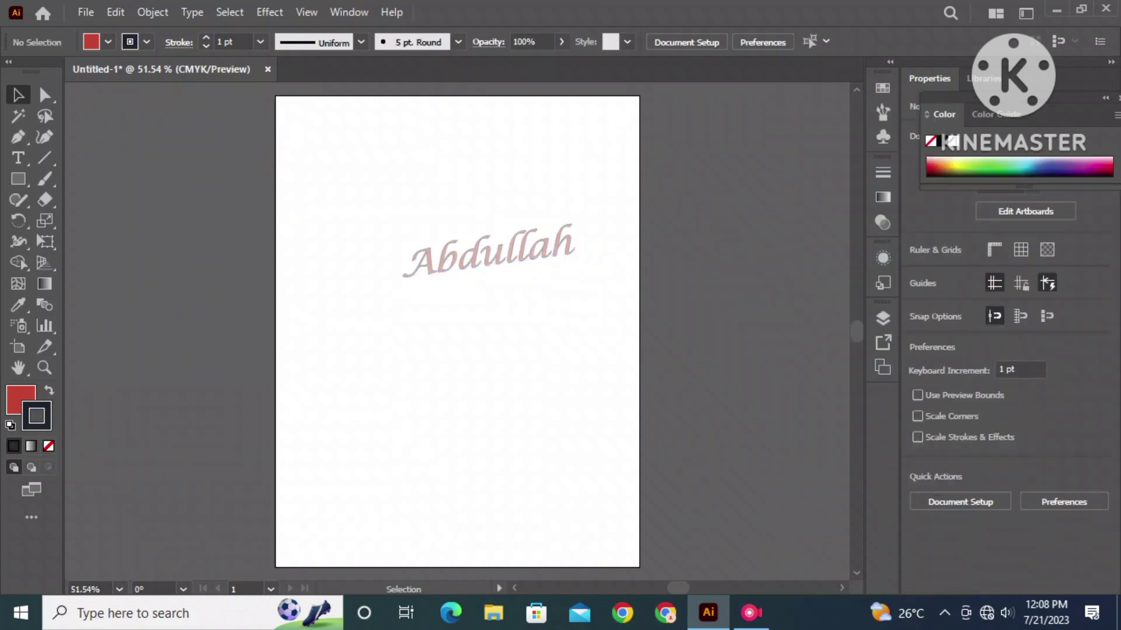
pyautogui.click(488, 260)
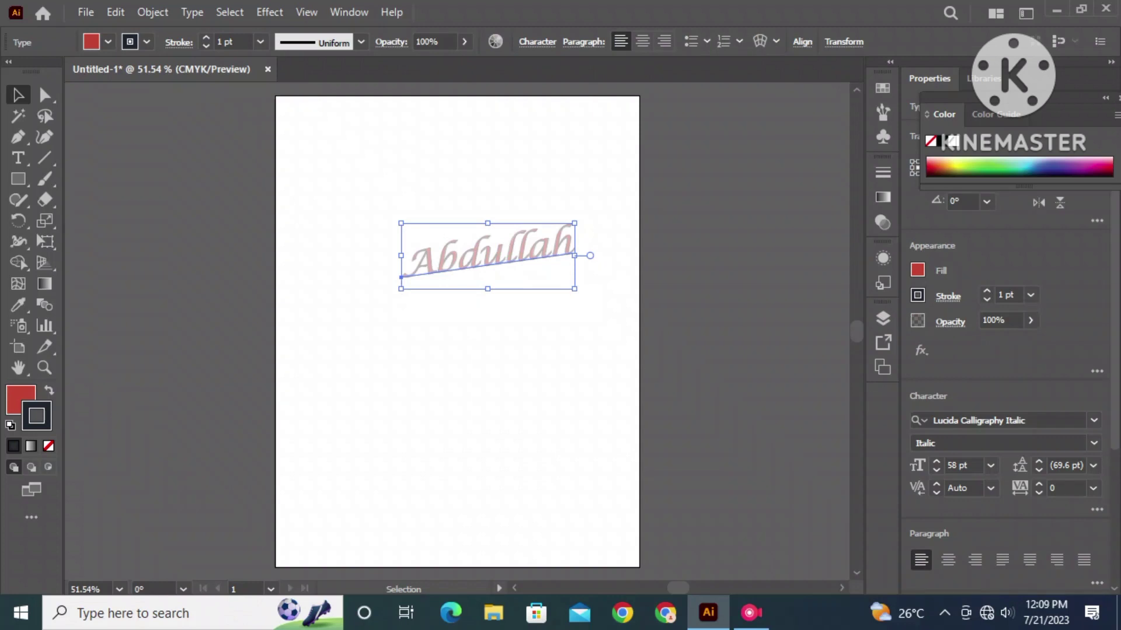
# Step: Check the fill and stroke colours unchanged and show the Layers panel
pyautogui.doubleClick(20, 400)
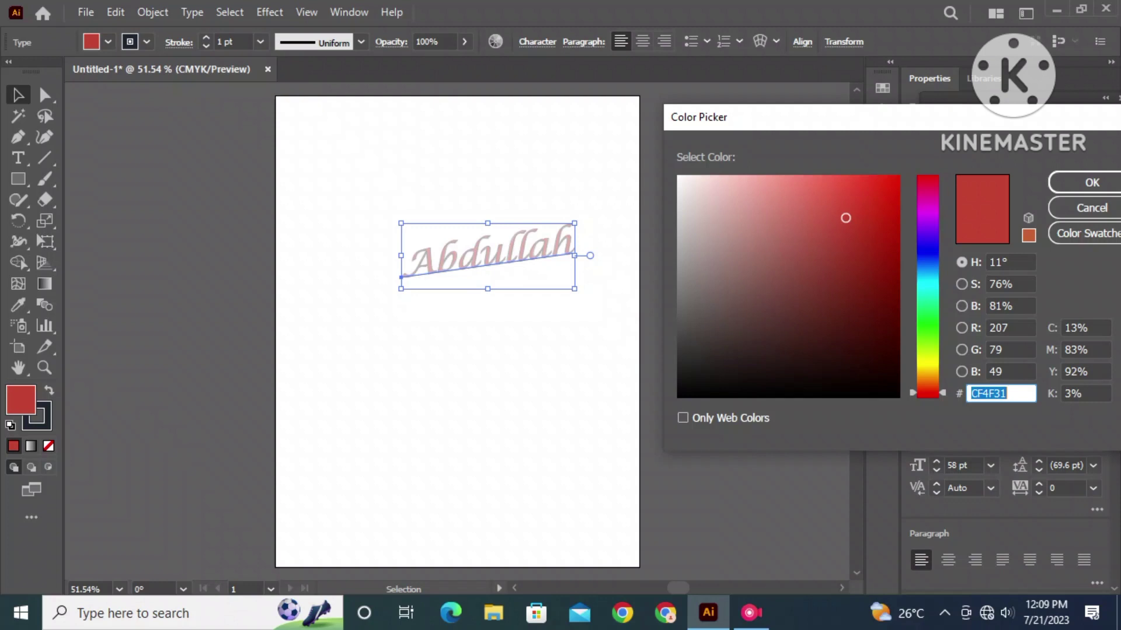
pyautogui.click(1091, 182)
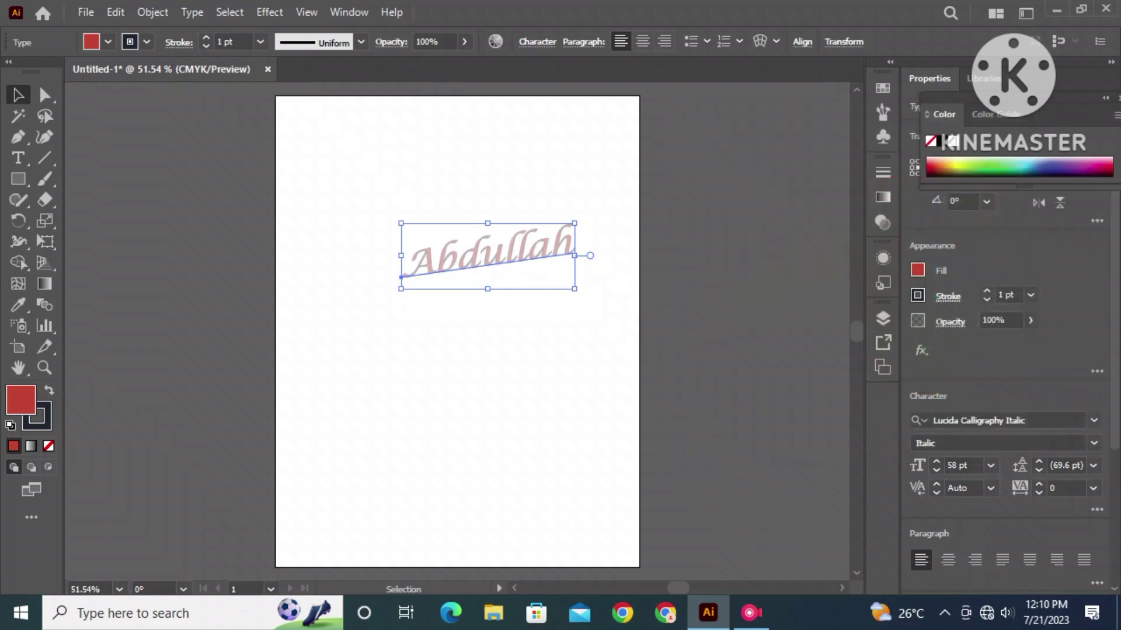
pyautogui.click(917, 270)
pyautogui.press('Escape')
pyautogui.press('F7')
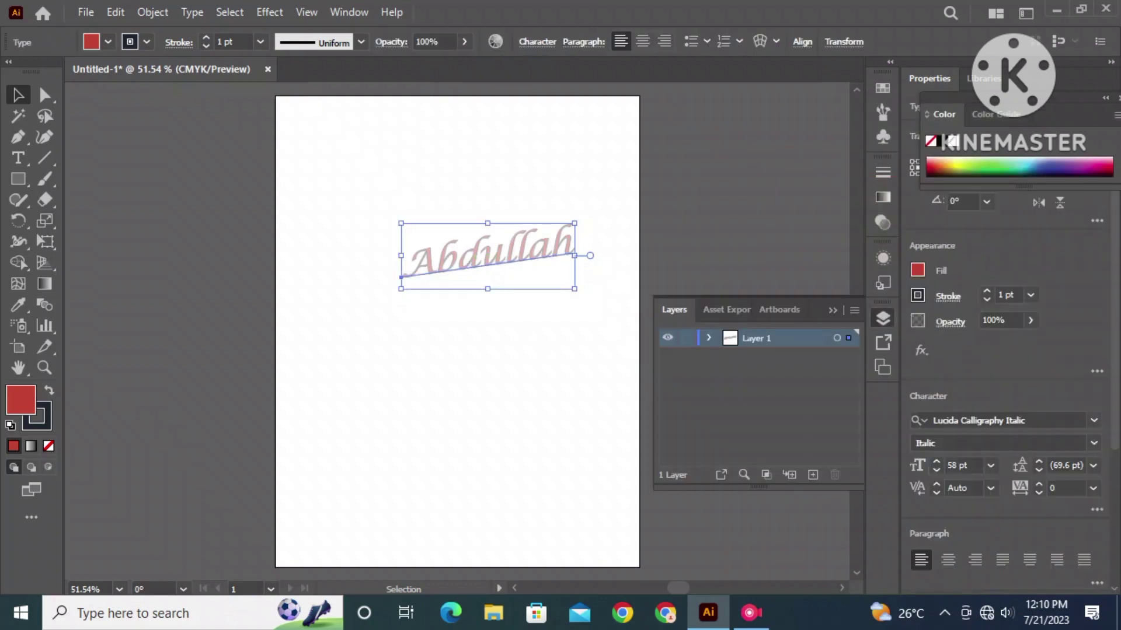
pyautogui.doubleClick(36, 416)
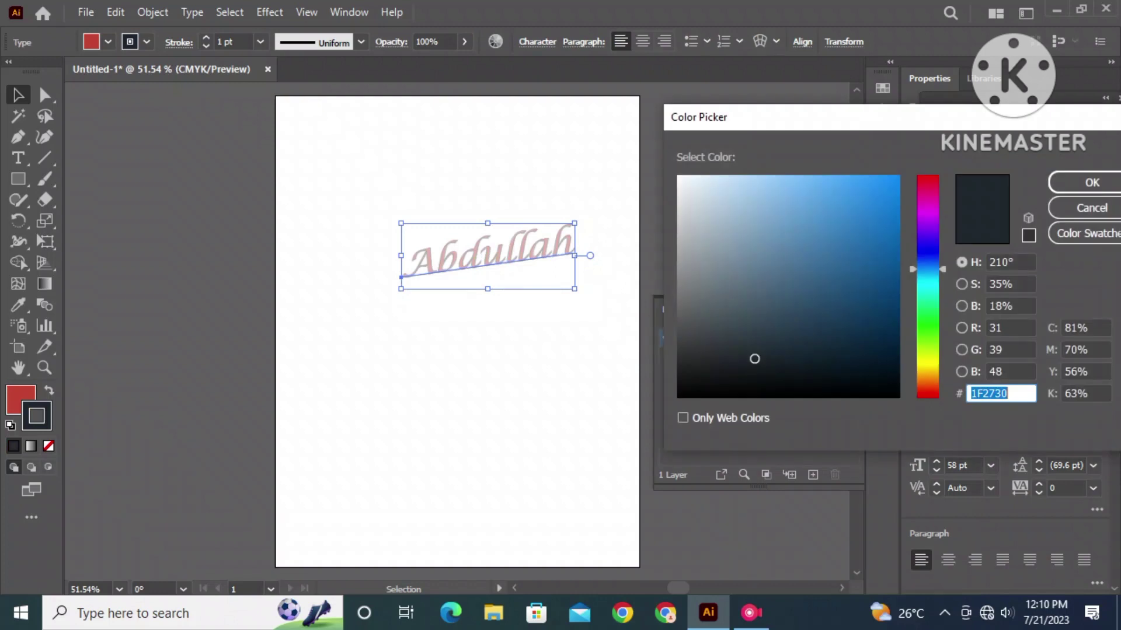
pyautogui.click(1092, 208)
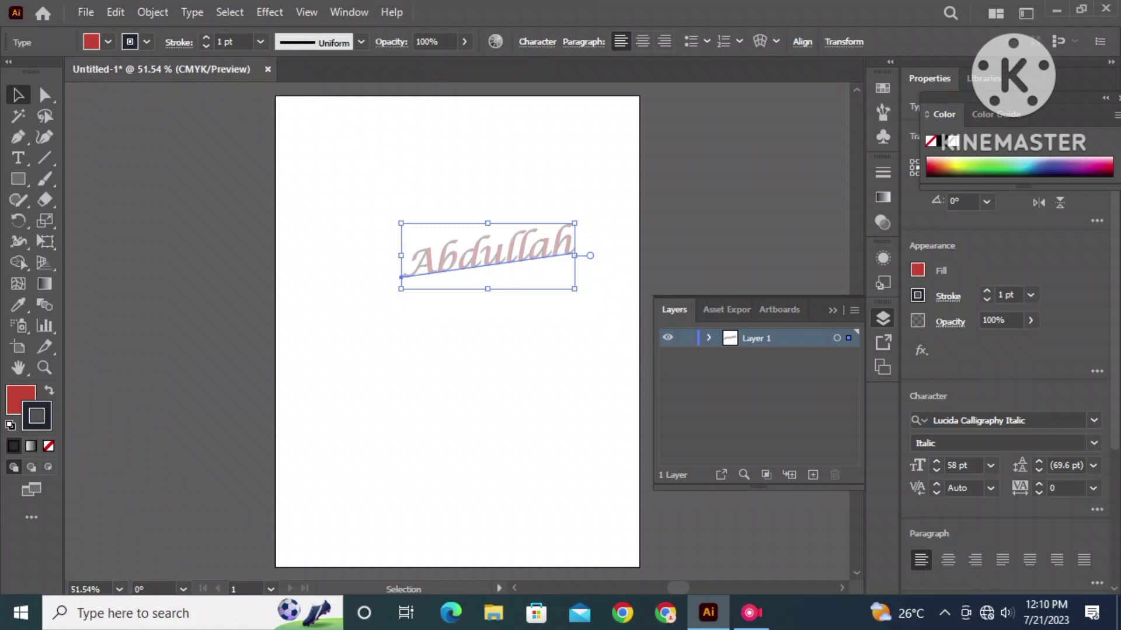
# Step: Bring up the Appearance panel for the Abdullah text from the Window menu
pyautogui.click(727, 310)
pyautogui.click(779, 163)
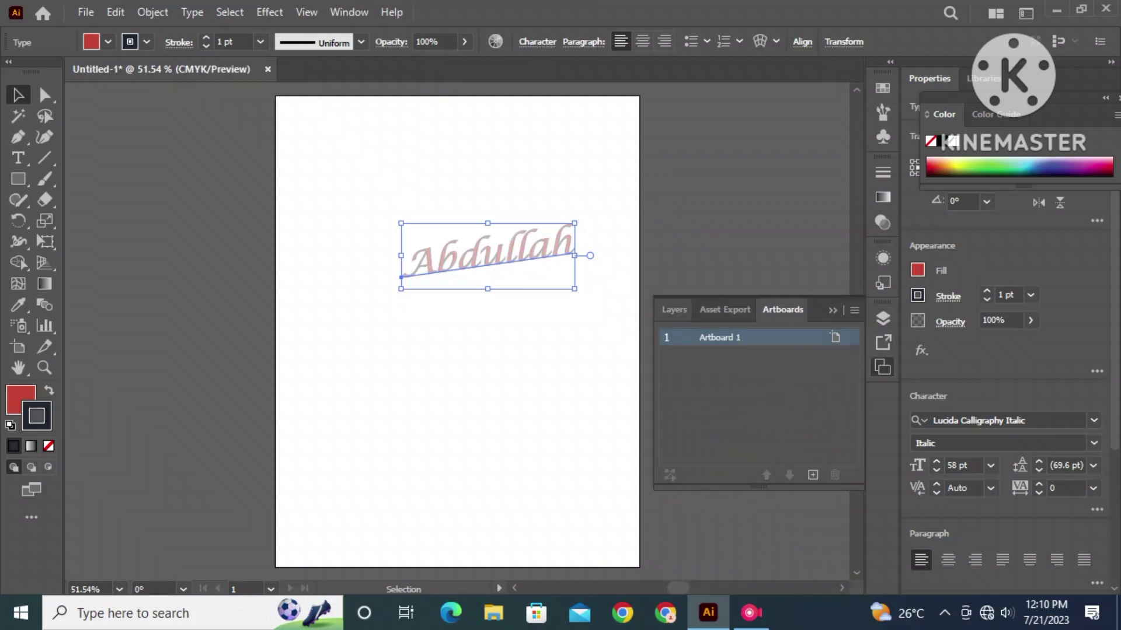
pyautogui.click(674, 309)
pyautogui.click(882, 223)
pyautogui.click(686, 249)
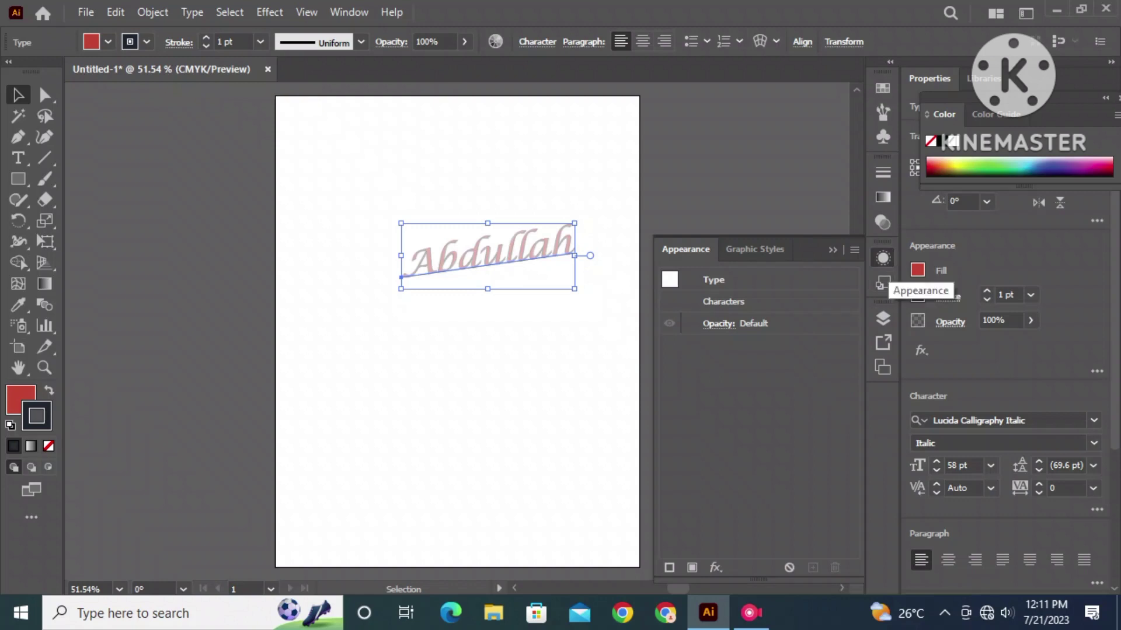
pyautogui.click(349, 12)
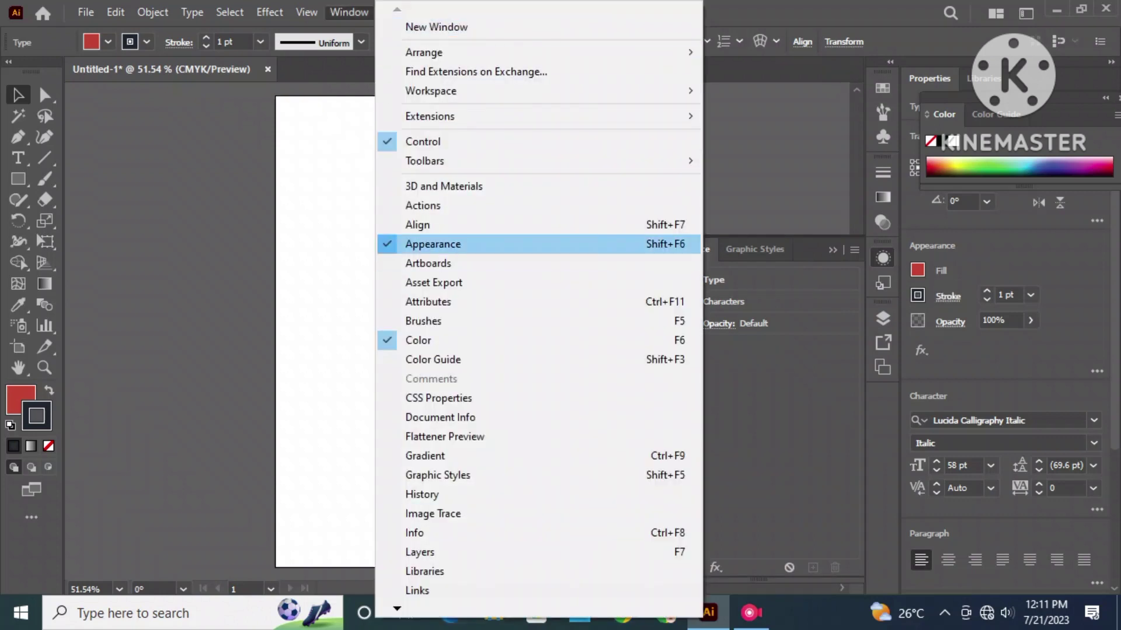
pyautogui.click(432, 244)
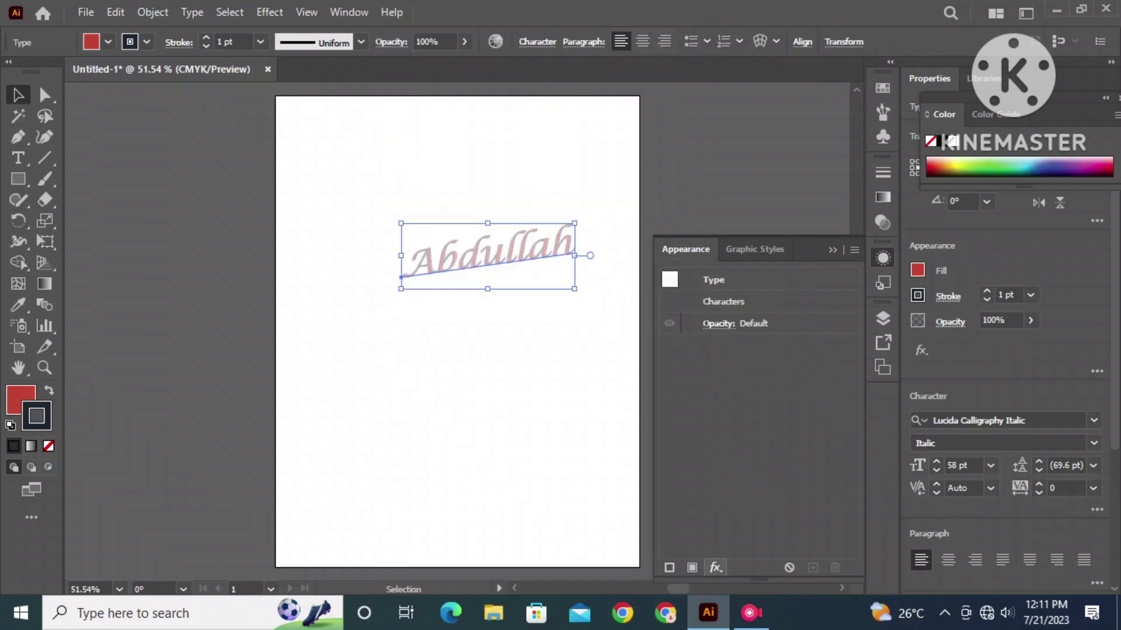
# Step: Open the Distort & Transform > Transform effect and cancel it
pyautogui.click(716, 567)
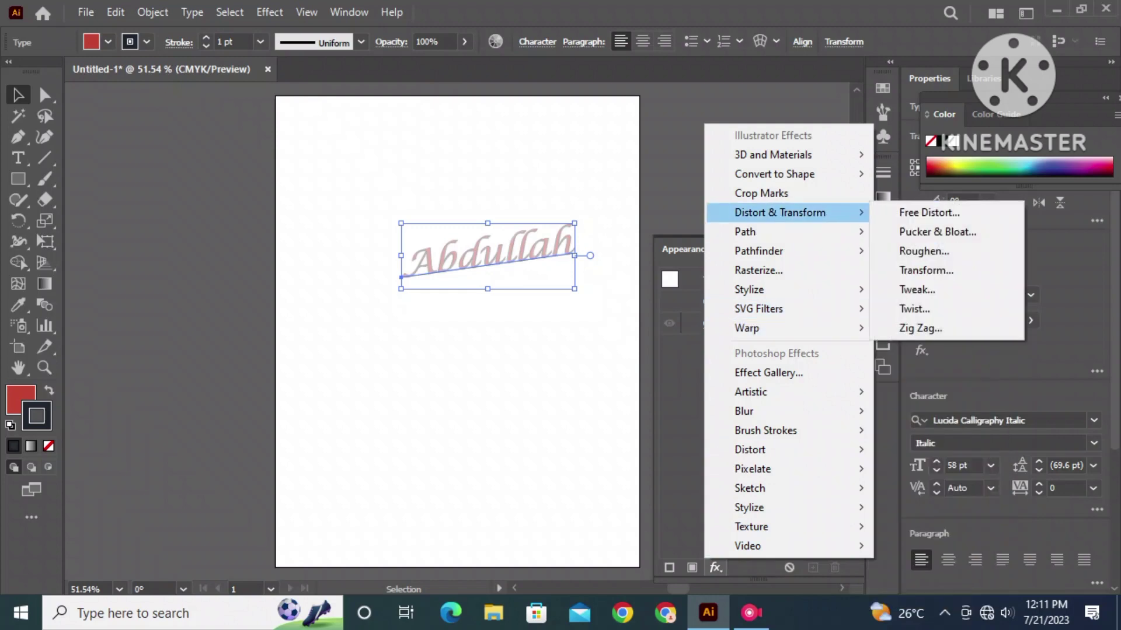
pyautogui.click(925, 270)
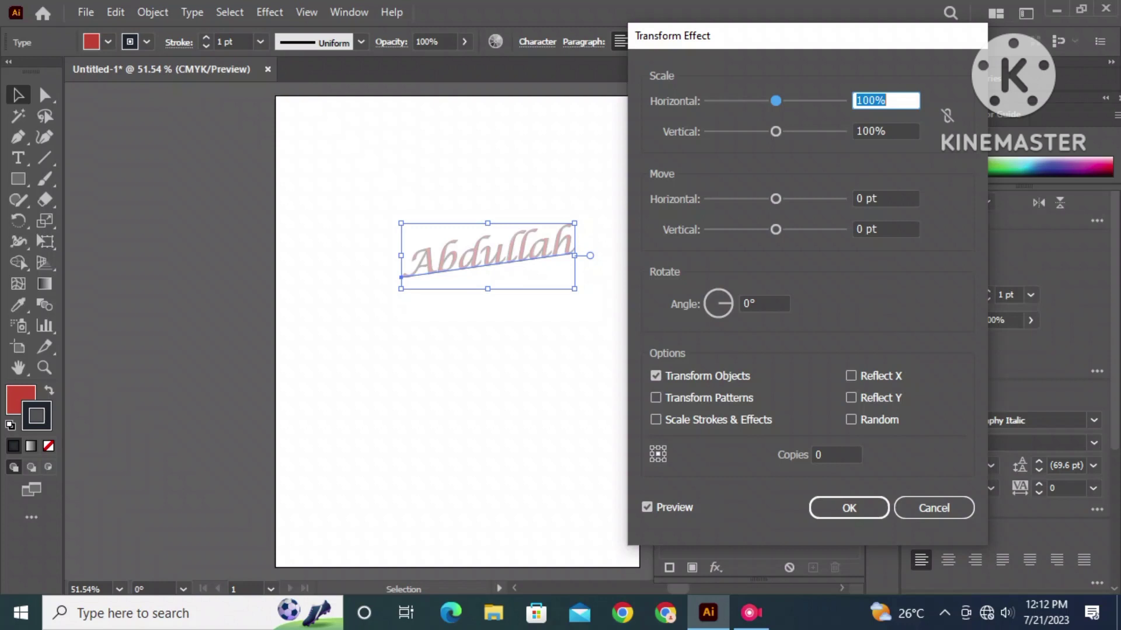
pyautogui.press('Escape')
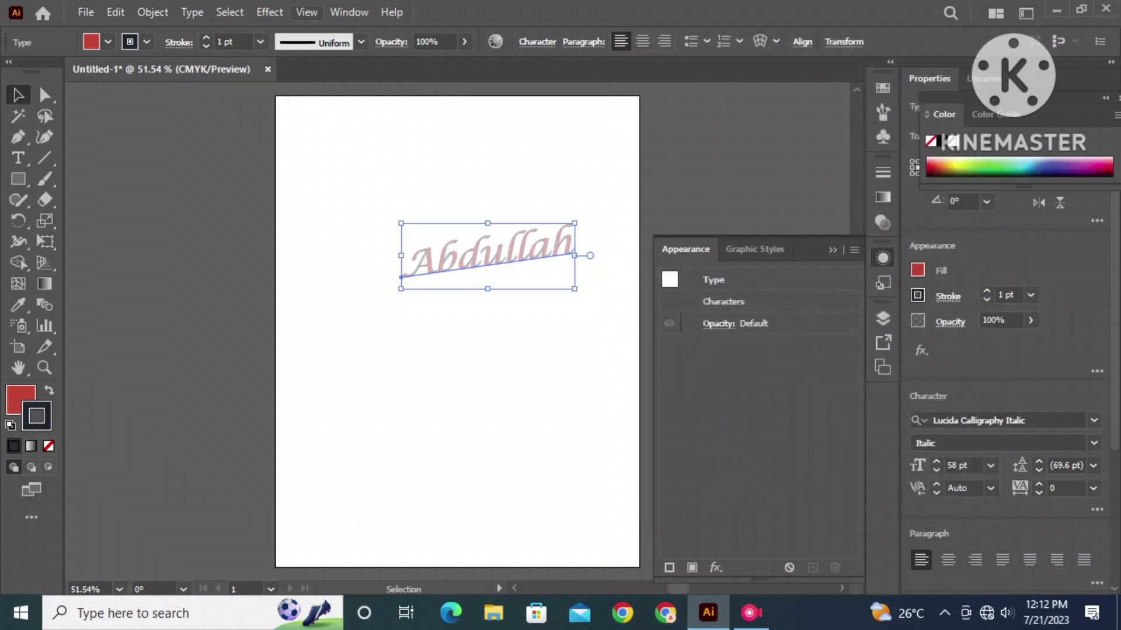
pyautogui.click(349, 12)
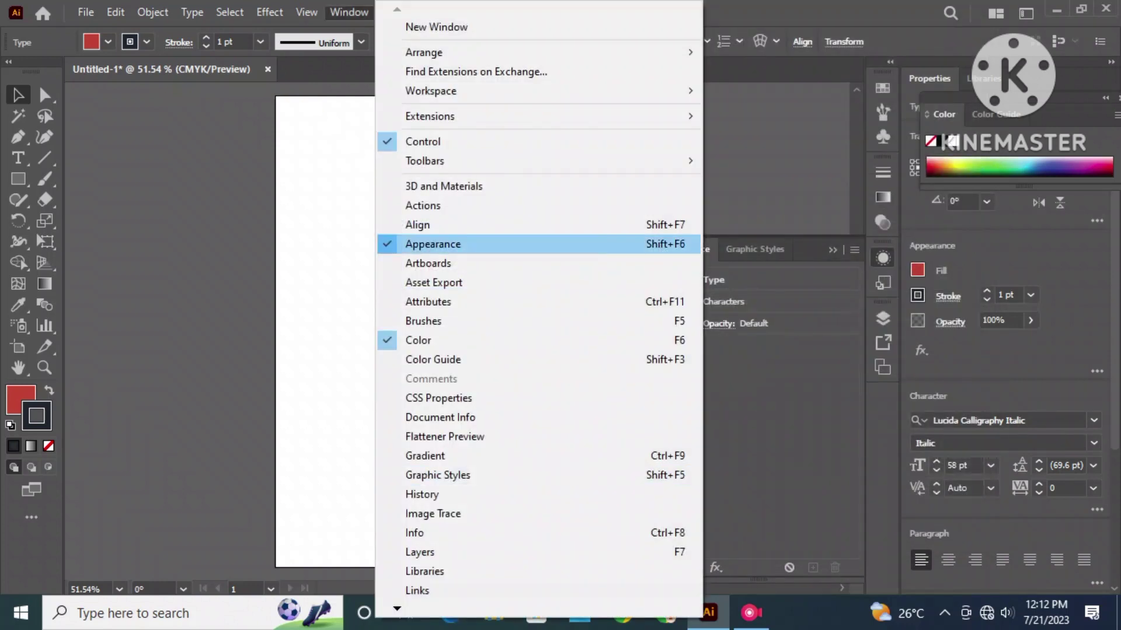
pyautogui.click(432, 244)
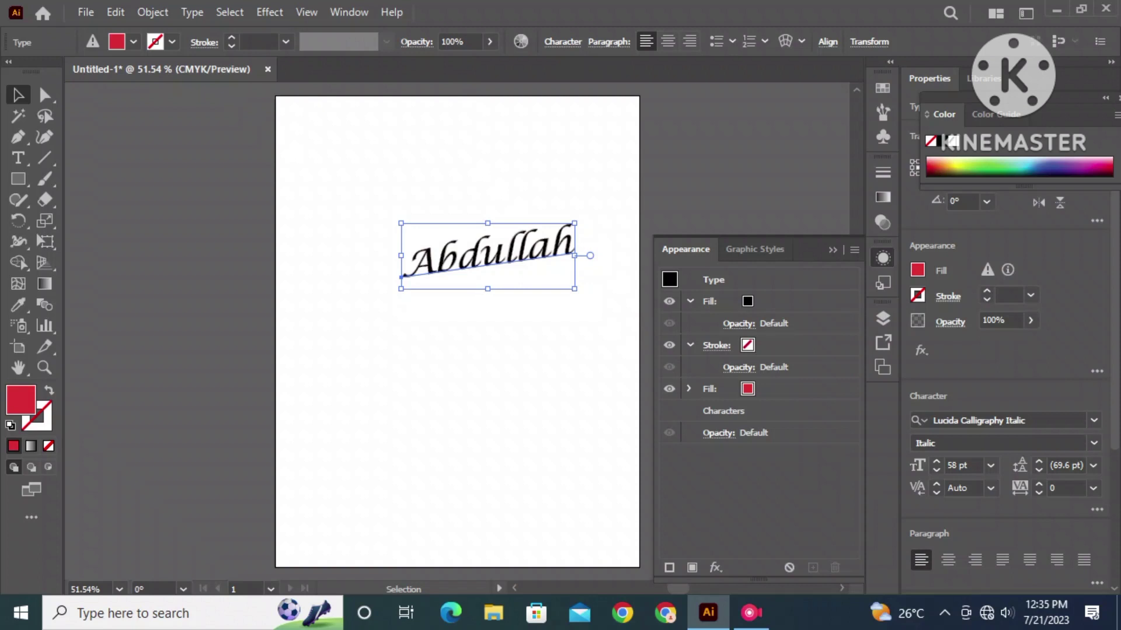
pyautogui.click(715, 567)
pyautogui.click(926, 267)
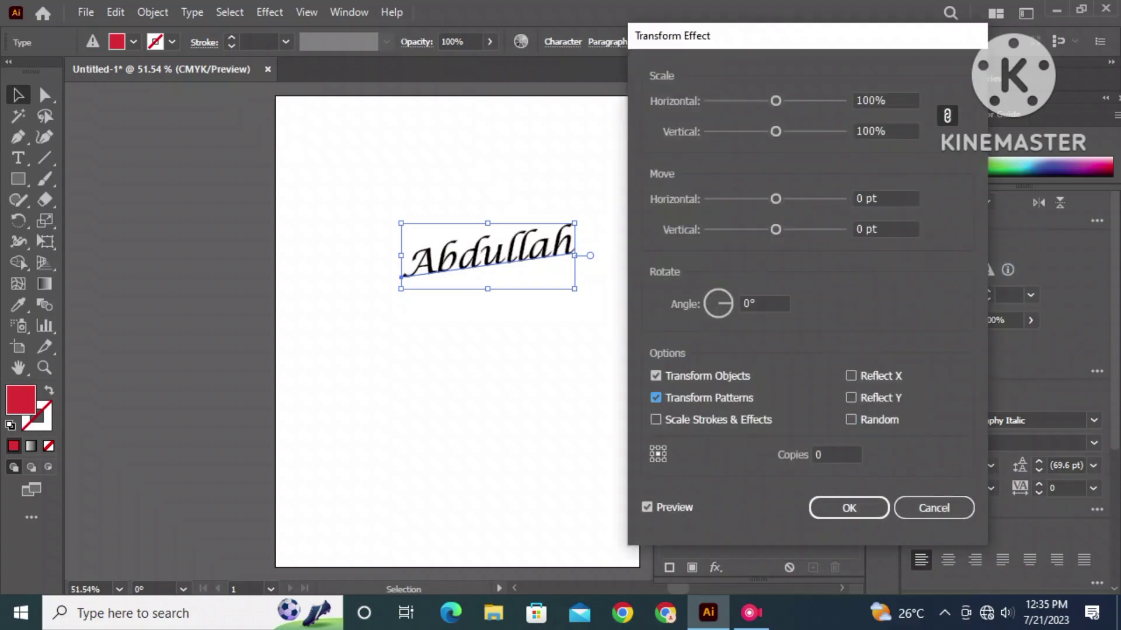
pyautogui.click(656, 419)
pyautogui.moveTo(775, 230); pyautogui.dragTo(778, 230)
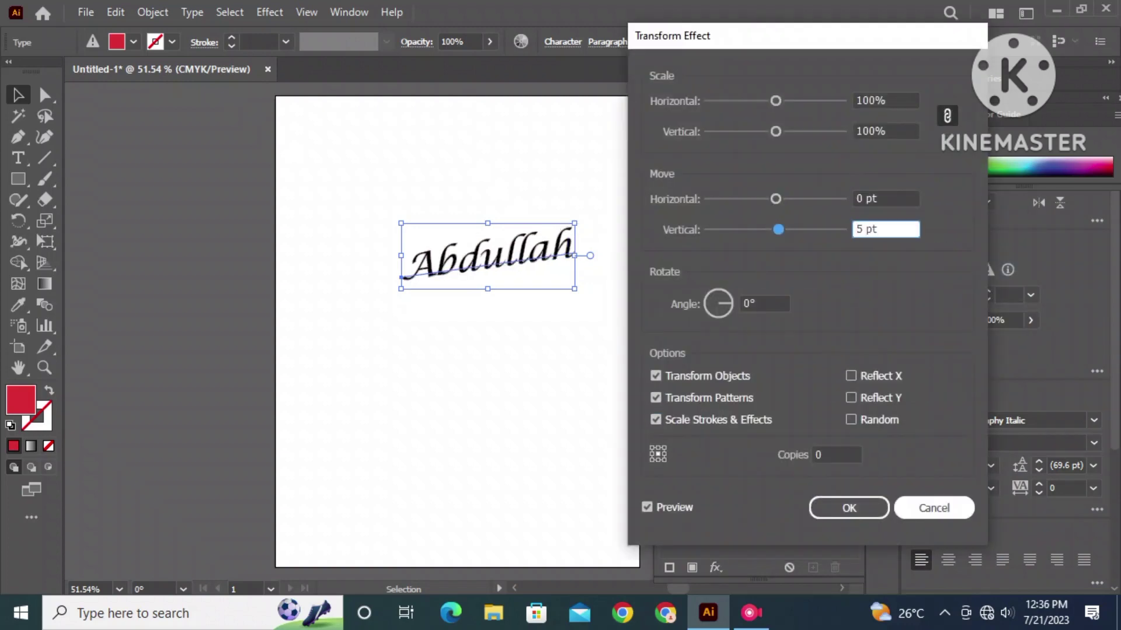
pyautogui.click(934, 507)
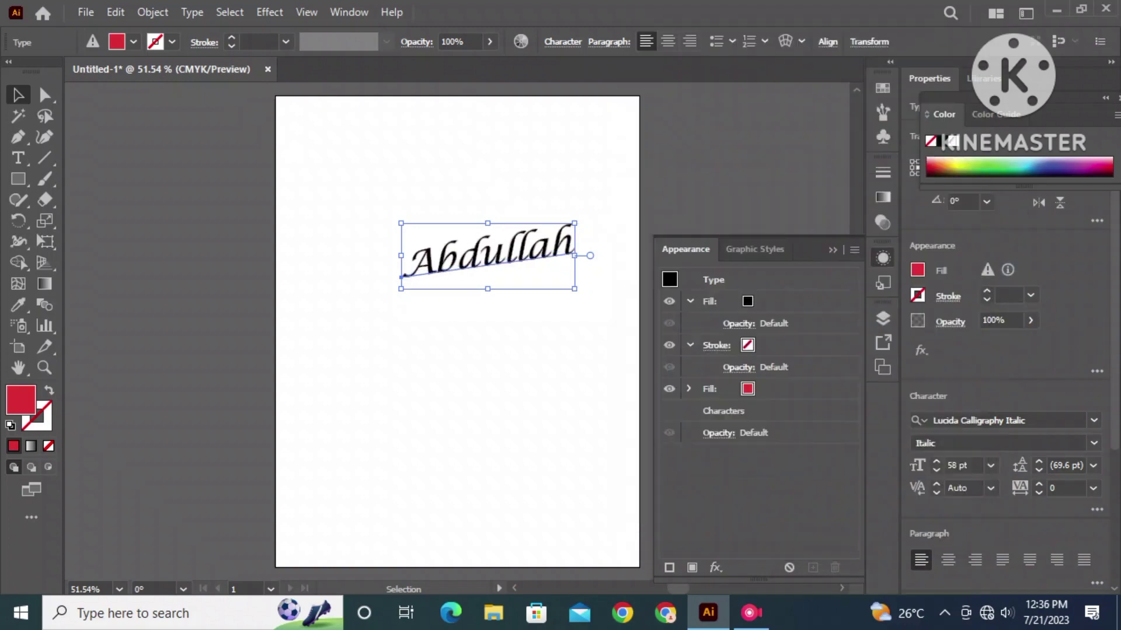
# Step: Add a new 1 pt black stroke with a Transform effect moving it 5 pt sideways and down
pyautogui.click(669, 568)
pyautogui.click(715, 567)
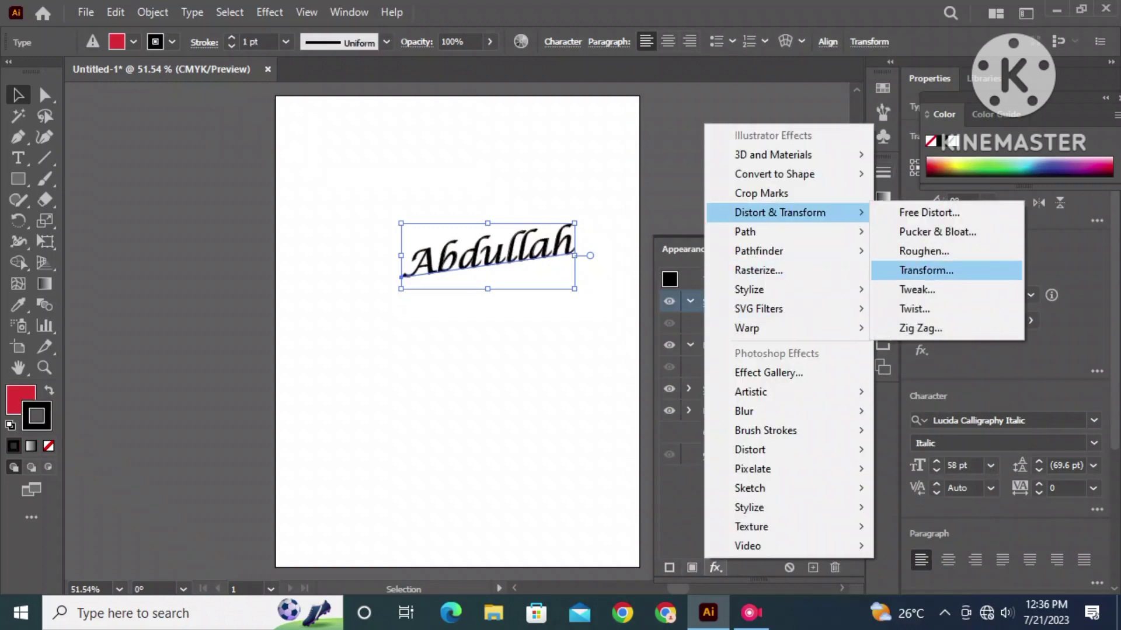
pyautogui.click(927, 270)
pyautogui.moveTo(775, 199); pyautogui.dragTo(776, 229)
pyautogui.click(655, 397)
pyautogui.click(655, 420)
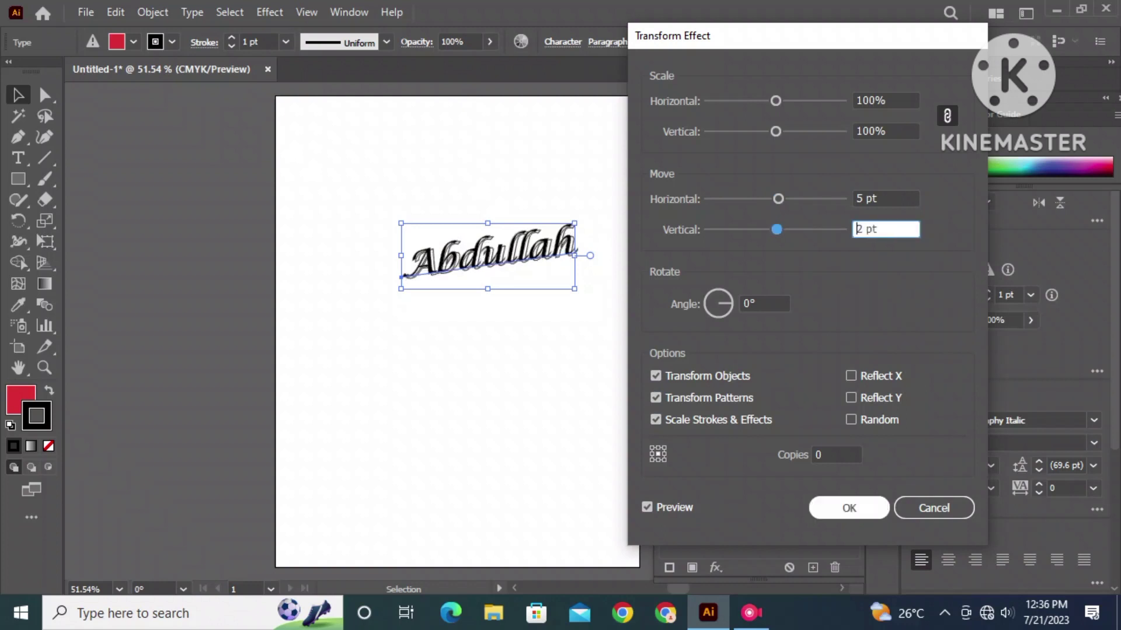
pyautogui.press('Return')
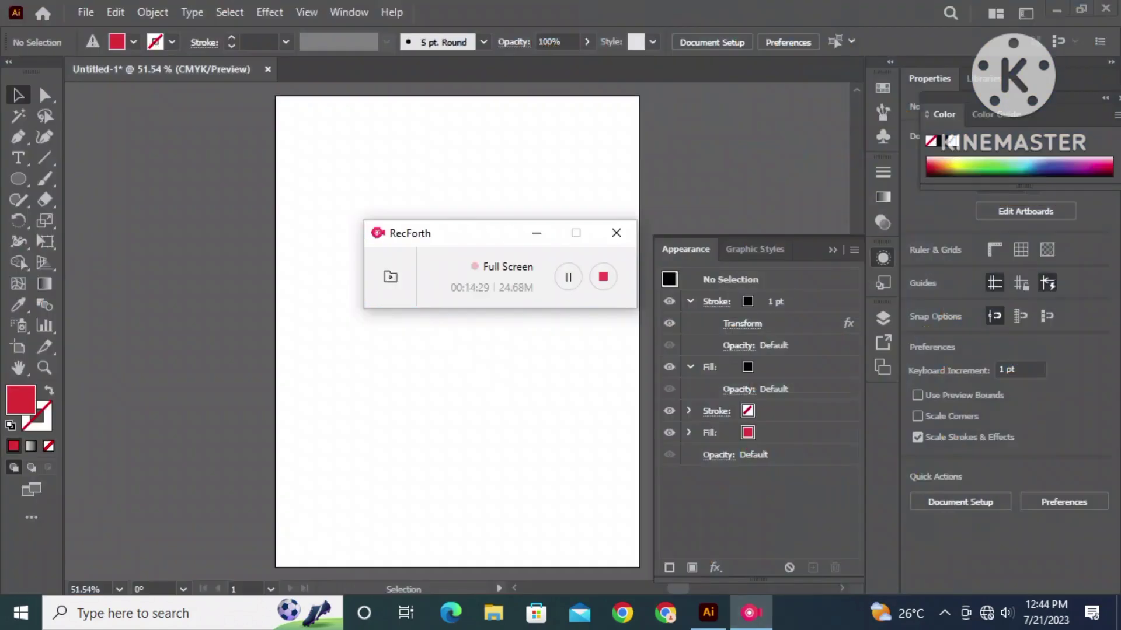
# Step: Draw a large perfect circle surrounding Abdullah and select it
pyautogui.moveTo(373, 192); pyautogui.dragTo(591, 409)
pyautogui.press('v')
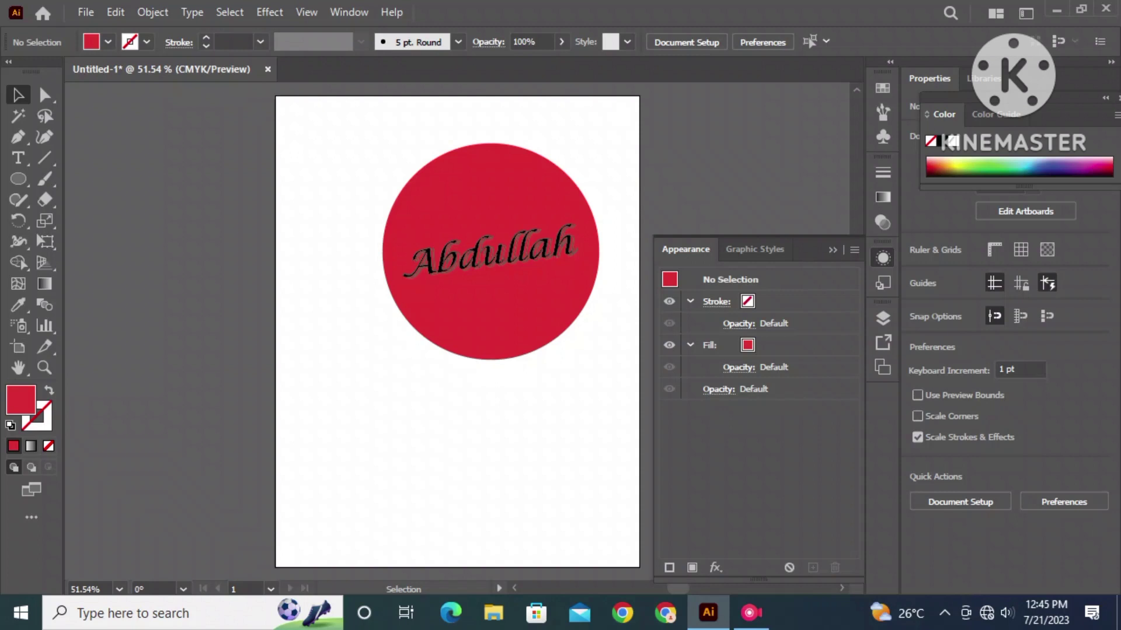
pyautogui.click(491, 315)
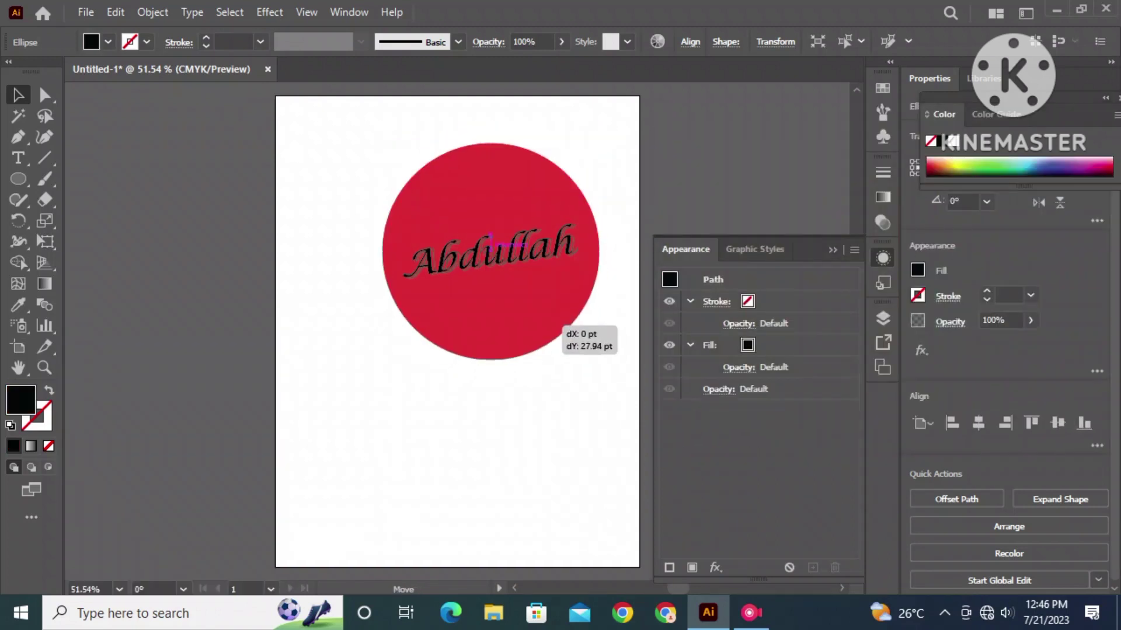
# Step: Shrink a circle copy inside the disc, confirm its black fill, and deselect everything
pyautogui.moveTo(599, 251); pyautogui.dragTo(520, 166)
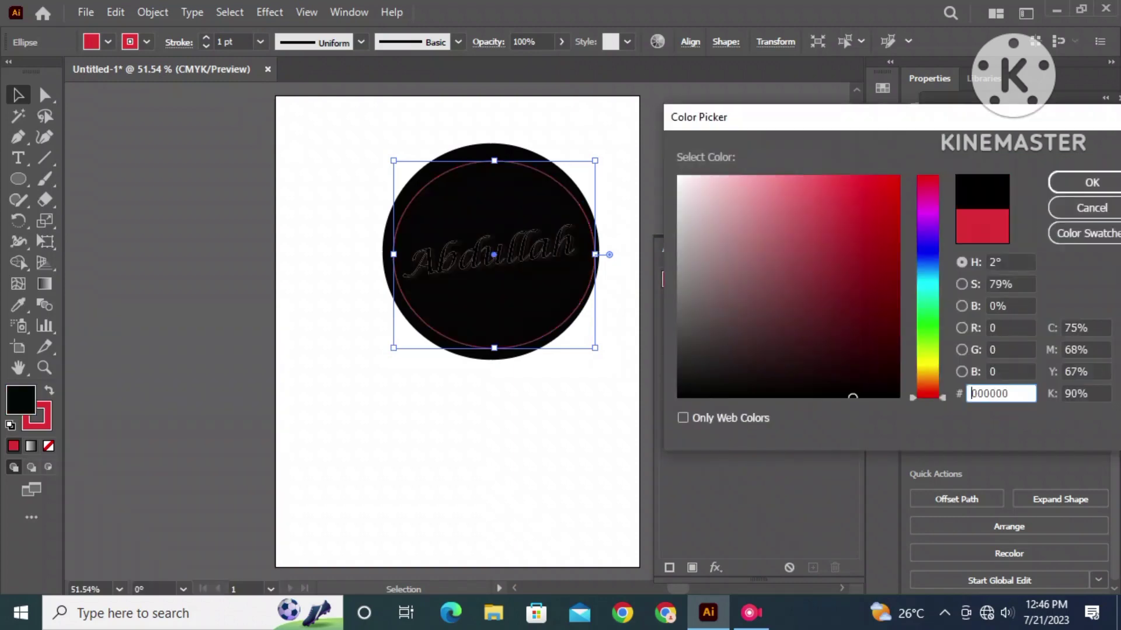
pyautogui.press('Return')
pyautogui.click(455, 467)
pyautogui.rightClick(490, 257)
pyautogui.press('Escape')
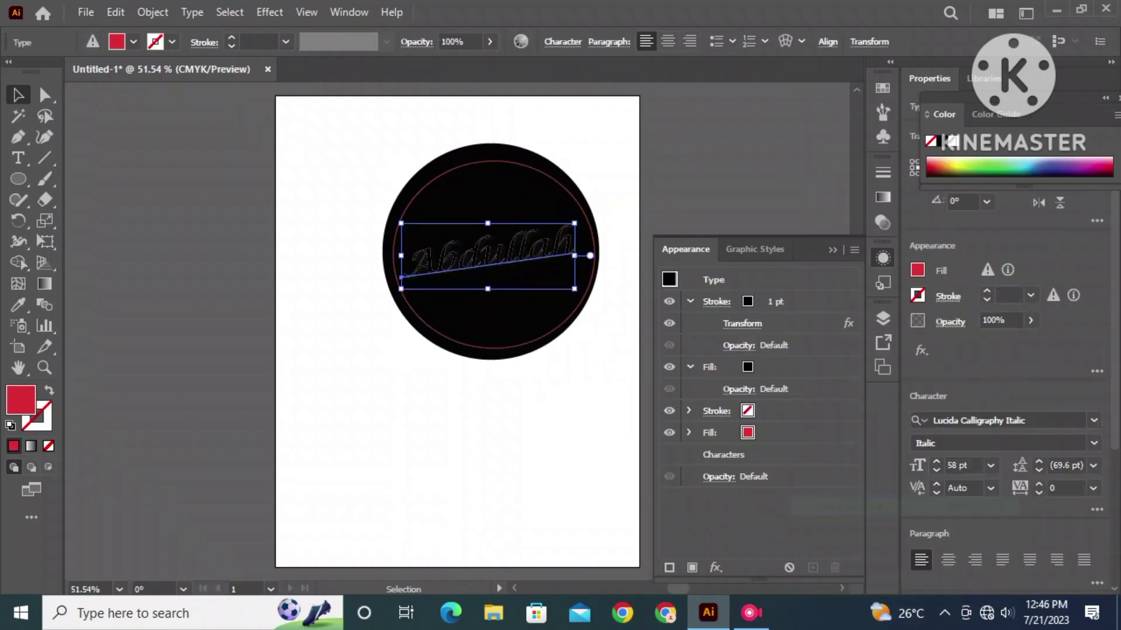
pyautogui.hotkey('ctrl', 'shift', 'a')
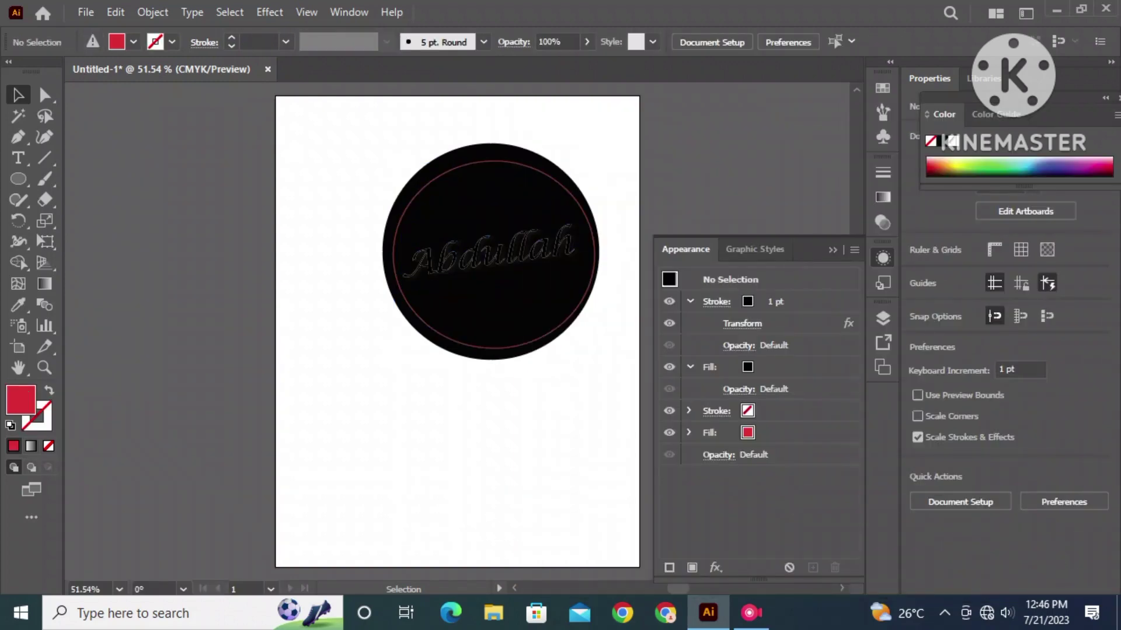
# Step: Move Abdullah left and stretch it wider across the black circle
pyautogui.click(490, 251)
pyautogui.moveTo(438, 274); pyautogui.dragTo(368, 281)
pyautogui.moveTo(514, 257); pyautogui.dragTo(645, 255)
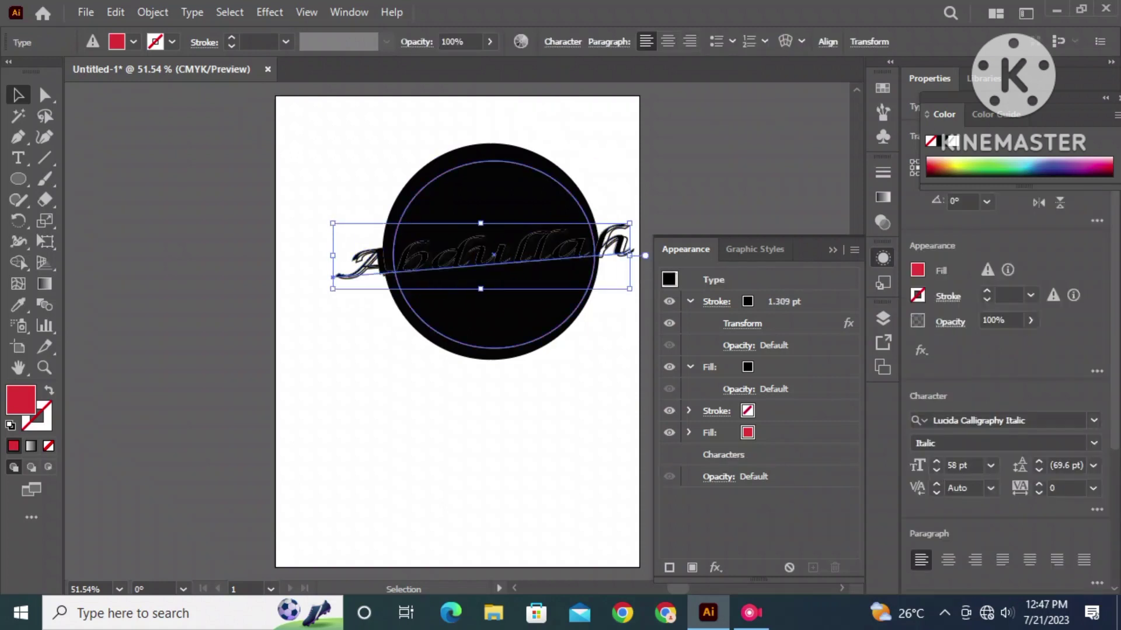
pyautogui.hotkey('ctrl', 'shift', 'a')
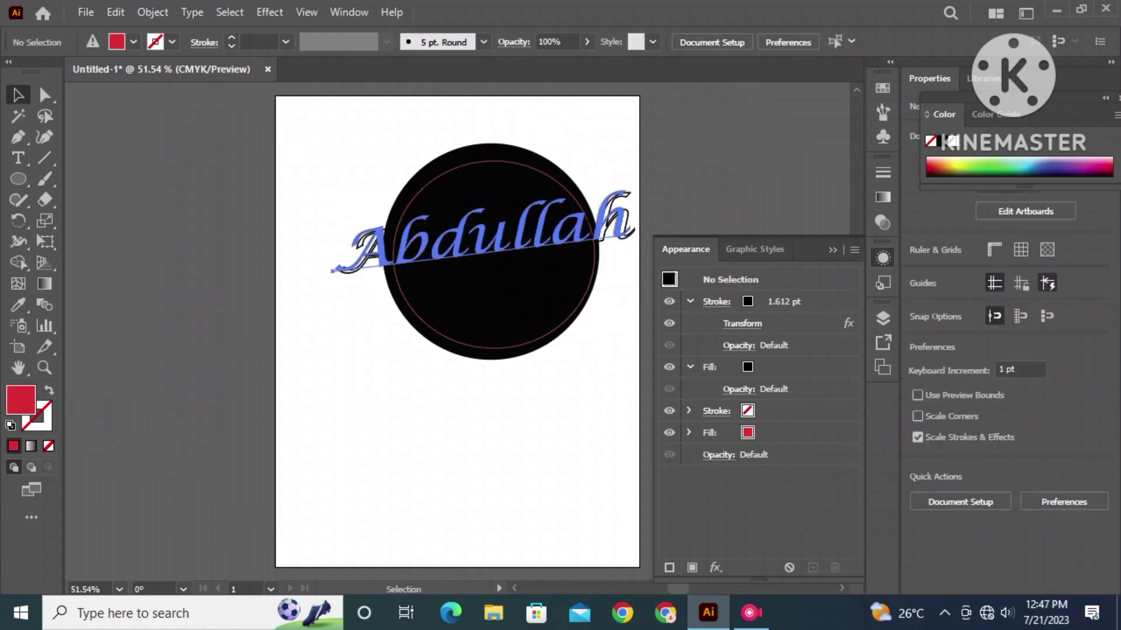
# Step: Set the text's top fill to the dark red swatch in Appearance
pyautogui.click(409, 239)
pyautogui.click(748, 432)
pyautogui.press('Escape')
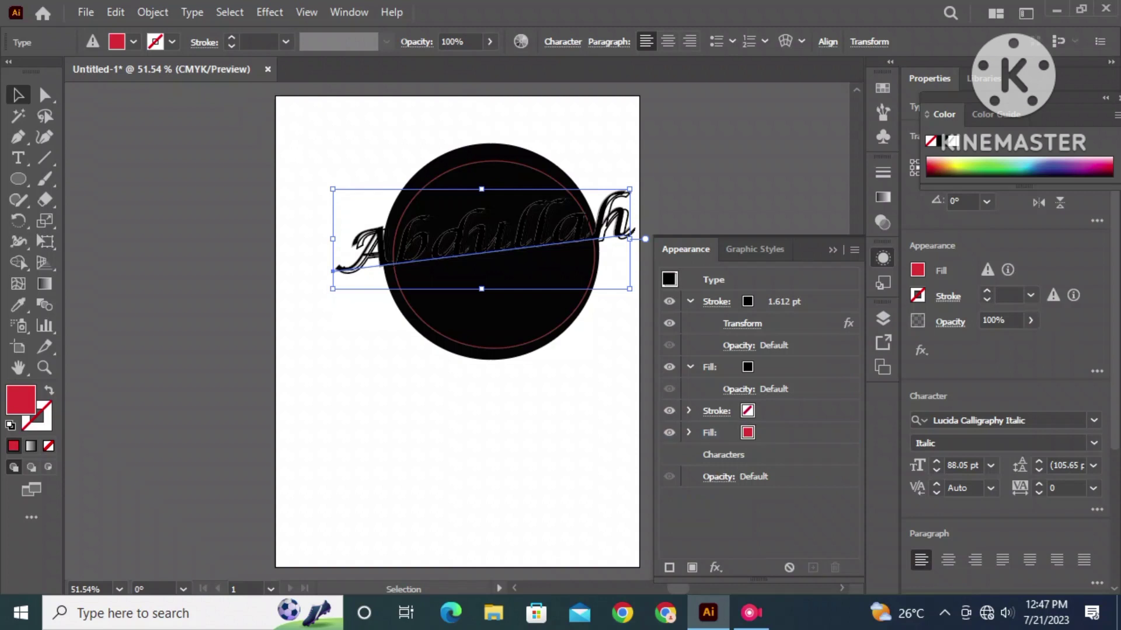
pyautogui.click(715, 567)
pyautogui.click(710, 367)
pyautogui.click(748, 367)
pyautogui.click(689, 395)
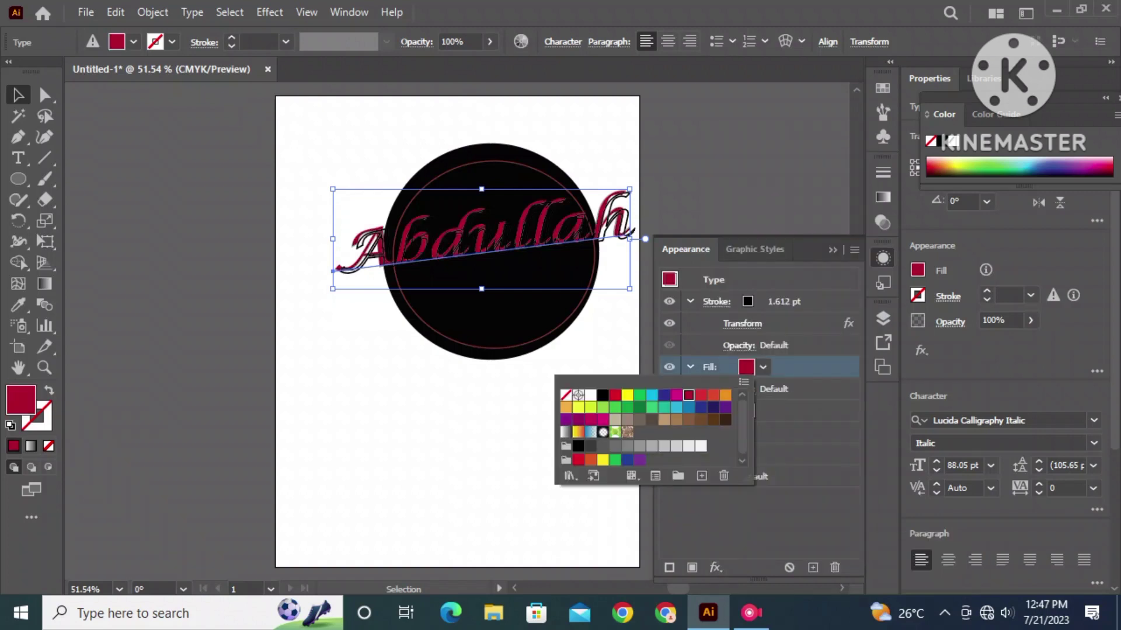
# Step: Change the text's offset stroke to dark red, then deselect
pyautogui.click(709, 302)
pyautogui.click(746, 301)
pyautogui.click(566, 329)
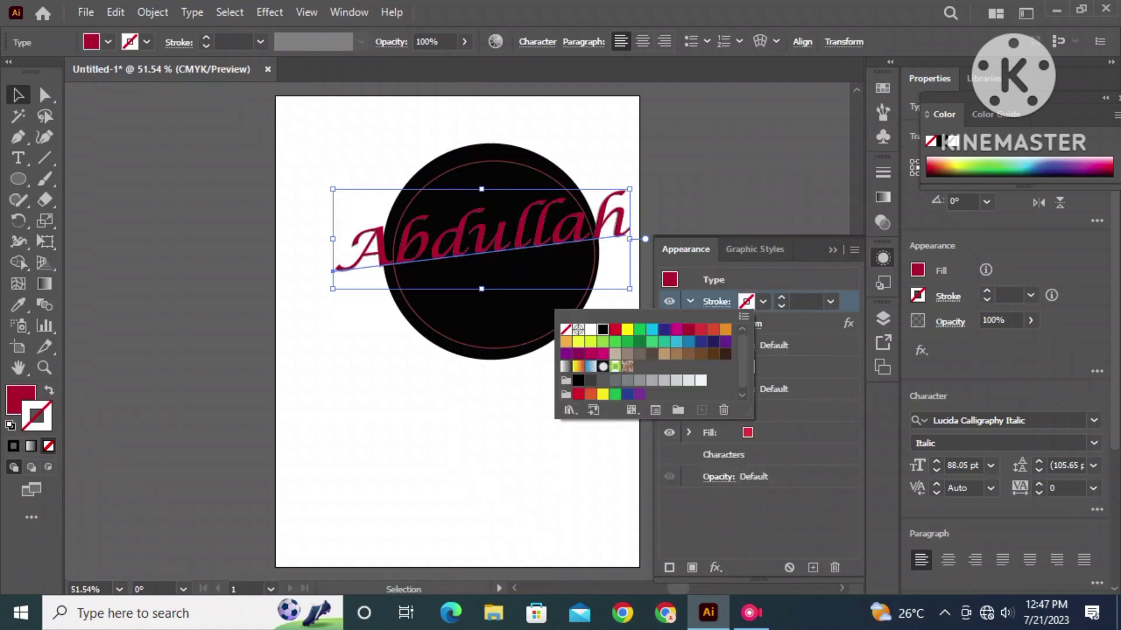
pyautogui.click(615, 329)
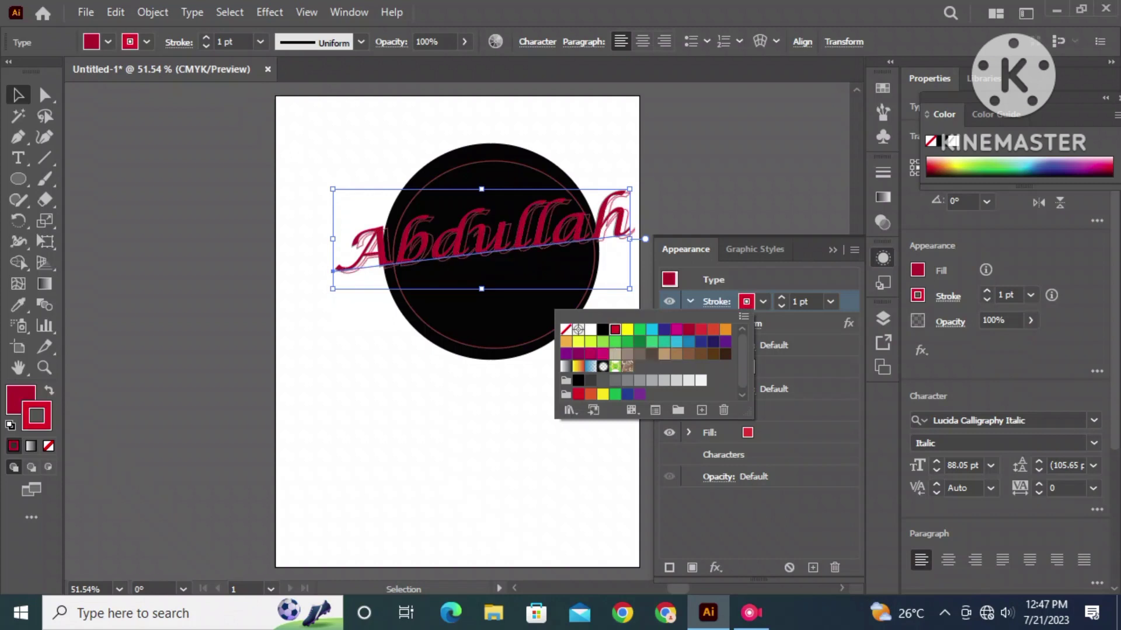
pyautogui.press('Escape')
pyautogui.click(345, 224)
pyautogui.click(374, 245)
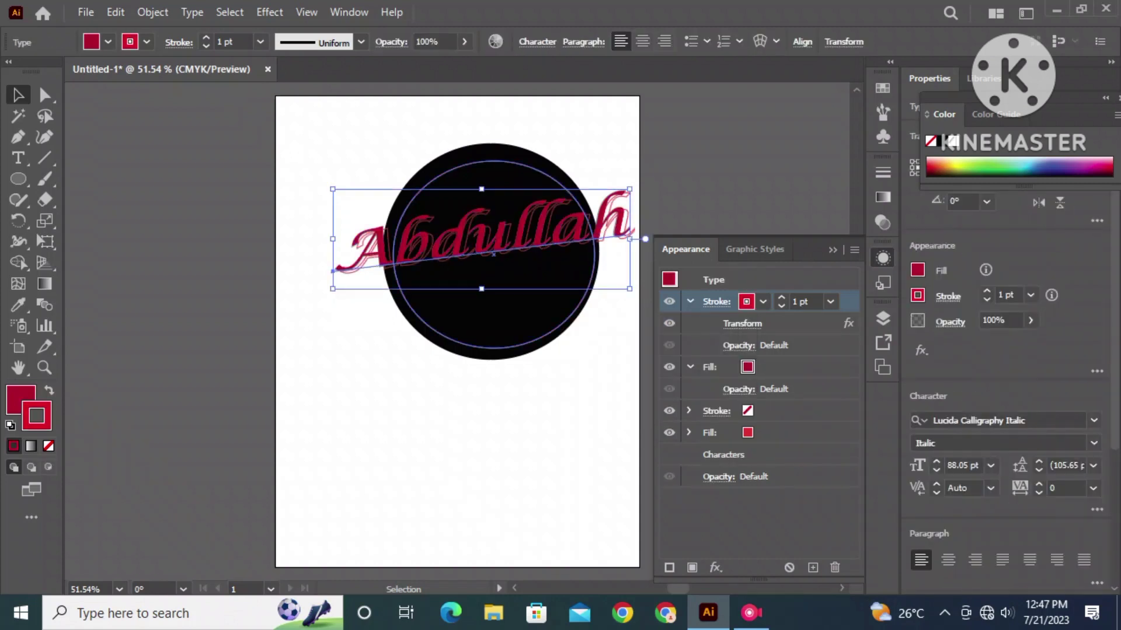
pyautogui.hotkey('ctrl', 'shift', 'a')
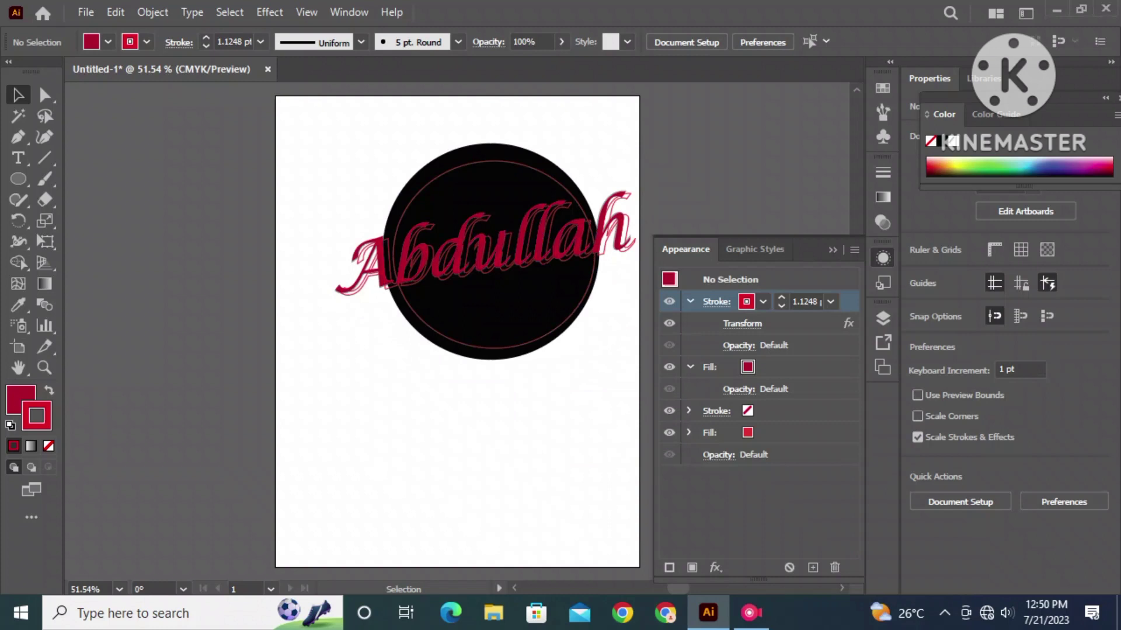
# Step: Type 'Vintage/Retro Logo' below the black circle and enlarge it to 34 pt Lucida Calligraphy Italic
pyautogui.press('t')
pyautogui.click(371, 422)
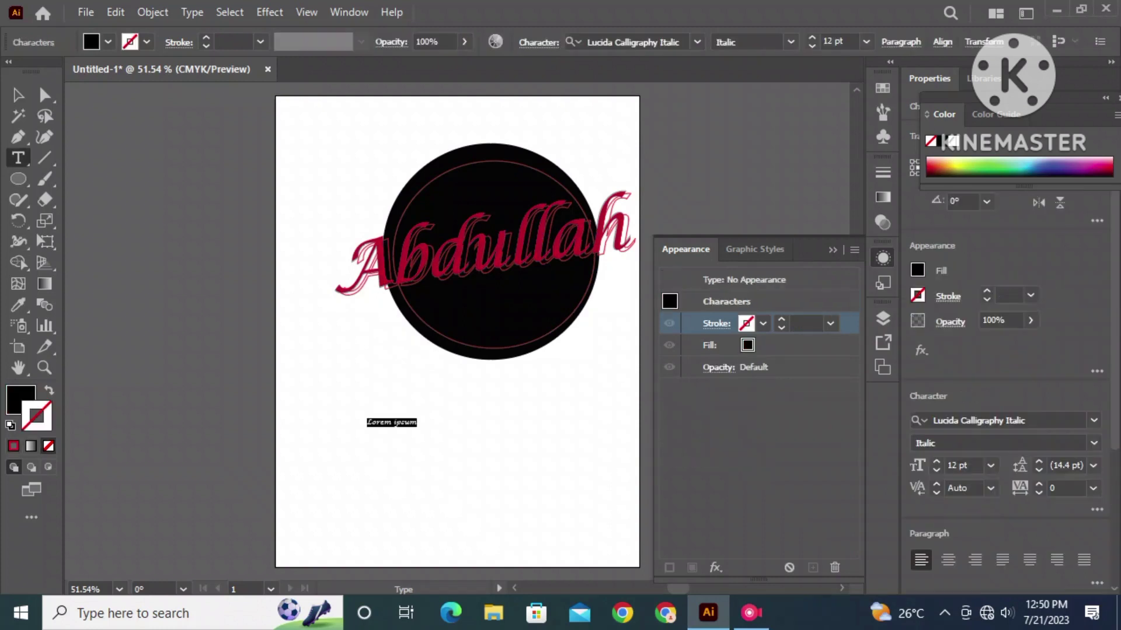
pyautogui.press('BackSpace')
pyautogui.write('vINTAGE/v')
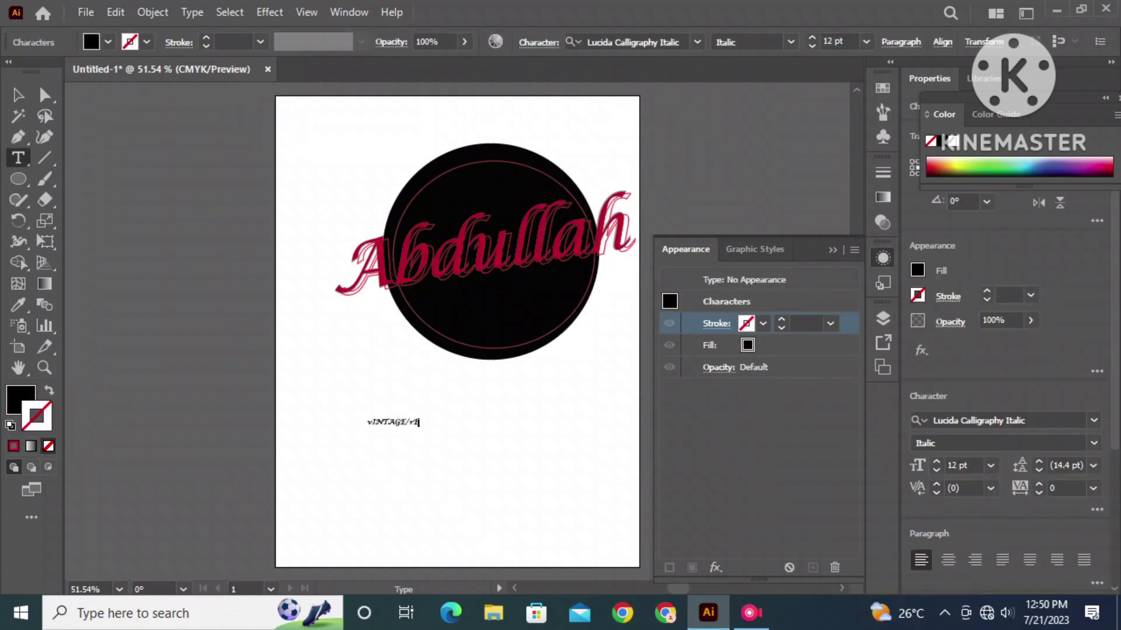
pyautogui.write('I')
pyautogui.press('BackSpace')
pyautogui.press('BackSpace')
pyautogui.press('BackSpace')
pyautogui.press('BackSpace')
pyautogui.press('BackSpace')
pyautogui.press('BackSpace')
pyautogui.write('Vi')
pyautogui.write('ntage/Retro')
pyautogui.write(' Logo')
pyautogui.hotkey('ctrl', 'shift', 'Left')
pyautogui.hotkey('ctrl', 'shift', 'Left')
pyautogui.hotkey('ctrl', 'shift', 'Left')
pyautogui.hotkey('ctrl', 'shift', 'Left')
pyautogui.hotkey('ctrl', 'shift', '.')
pyautogui.hotkey('ctrl', 'shift', '.')
pyautogui.hotkey('ctrl', 'shift', '.')
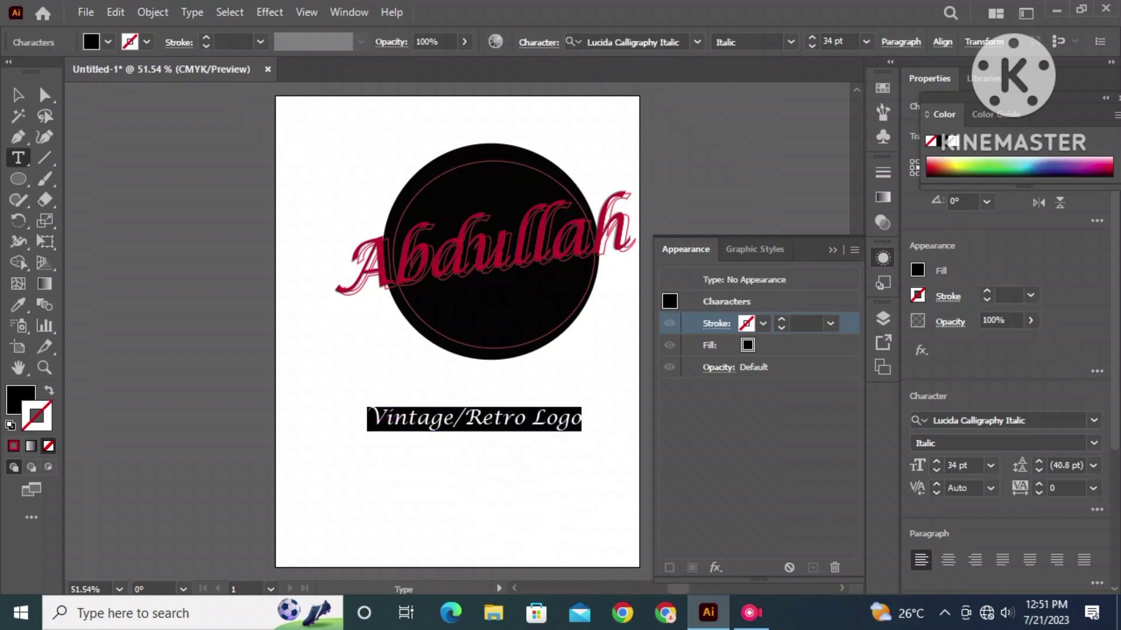